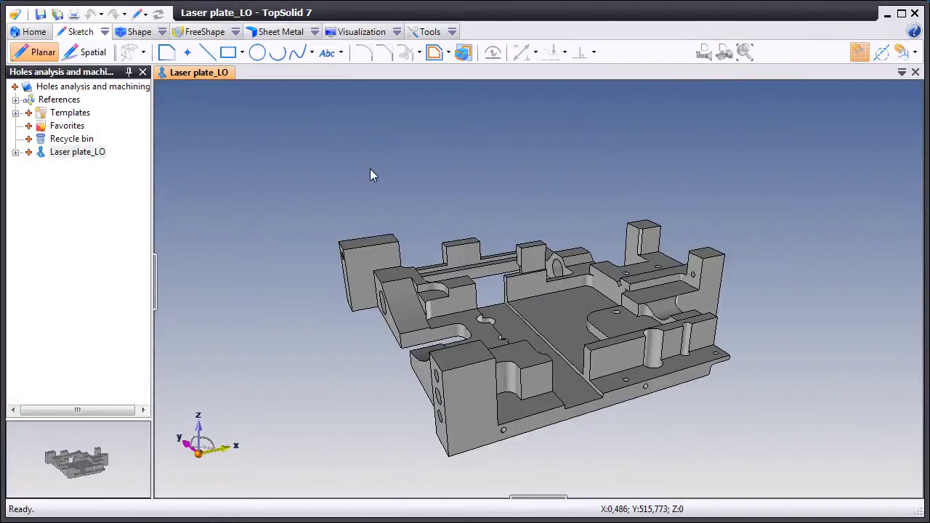
- Measure a cylindrical hole with Analyze Geometry (4.95 mm diameter, 20.25 mm long), then clear the result
right_click(370, 168)
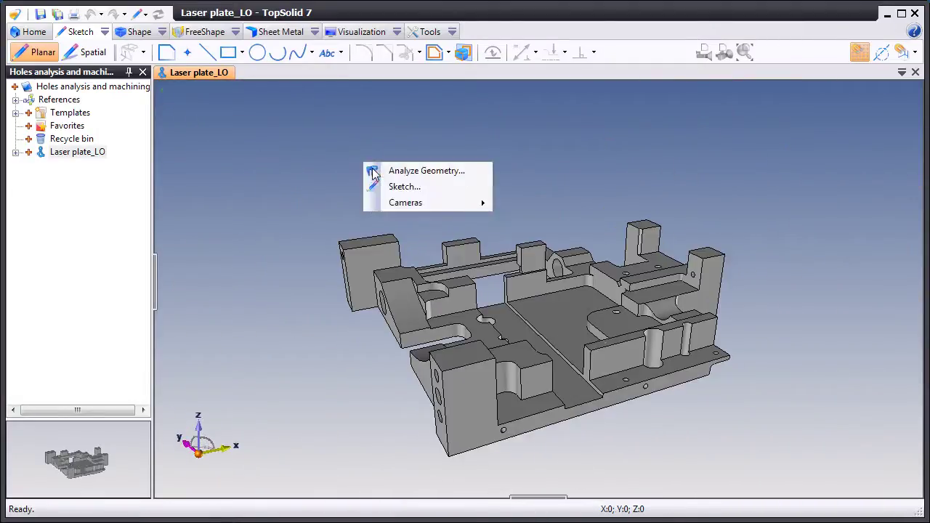
click(371, 172)
click(439, 381)
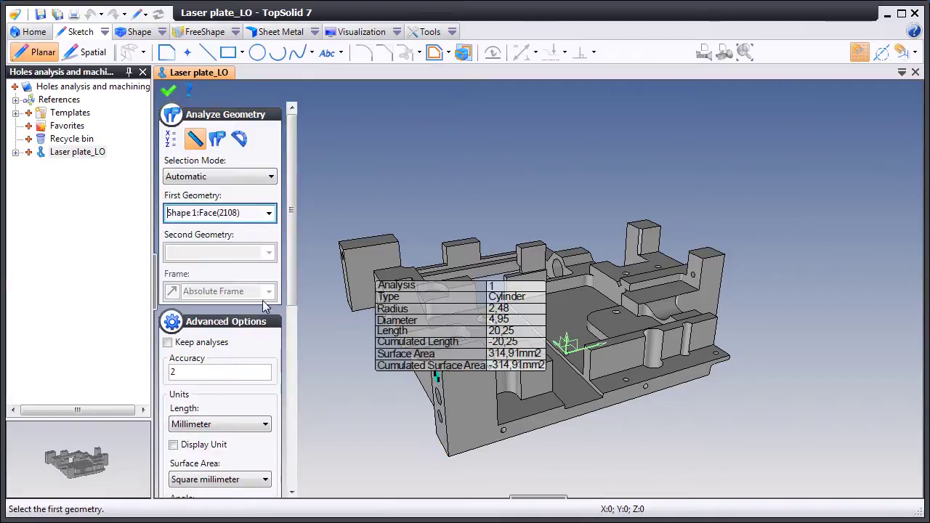
drag(295, 287, 295, 477)
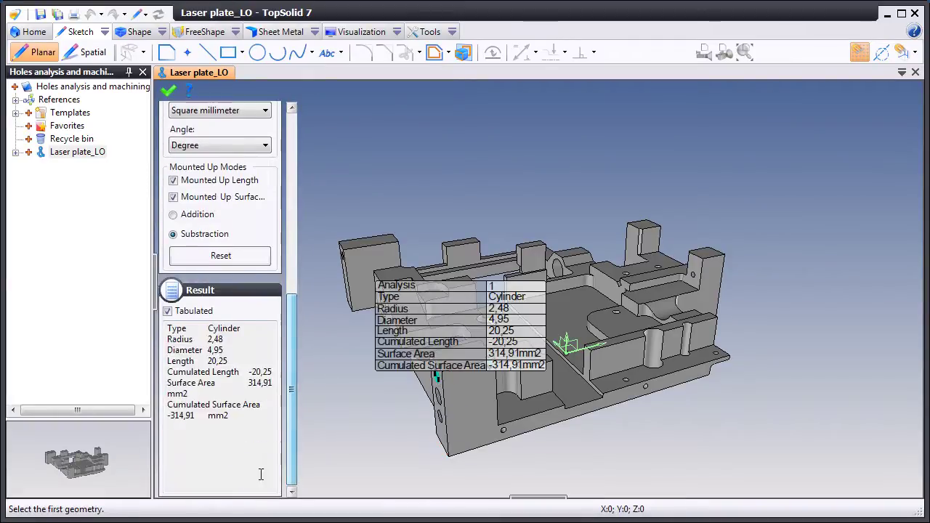
click(638, 435)
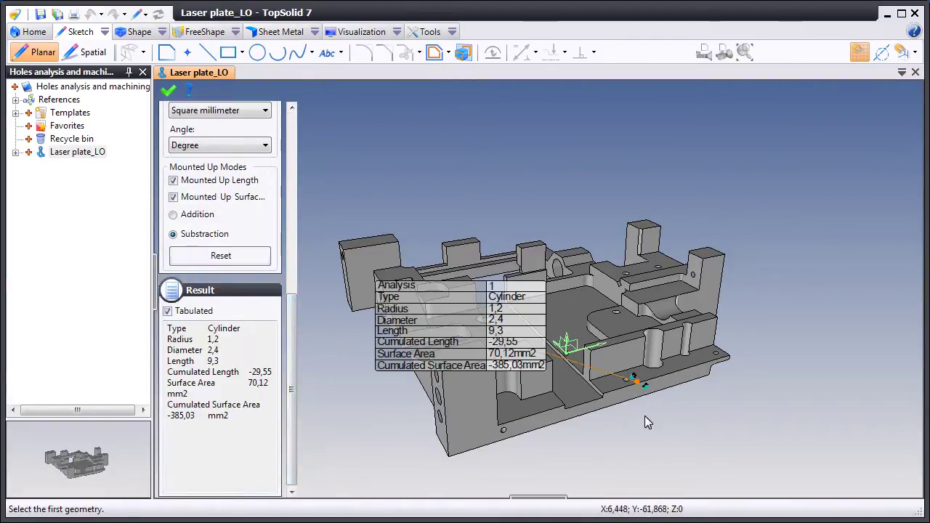
- Create a machining document from Laser plate_LO with block stock around the part
click(172, 92)
right_click(182, 72)
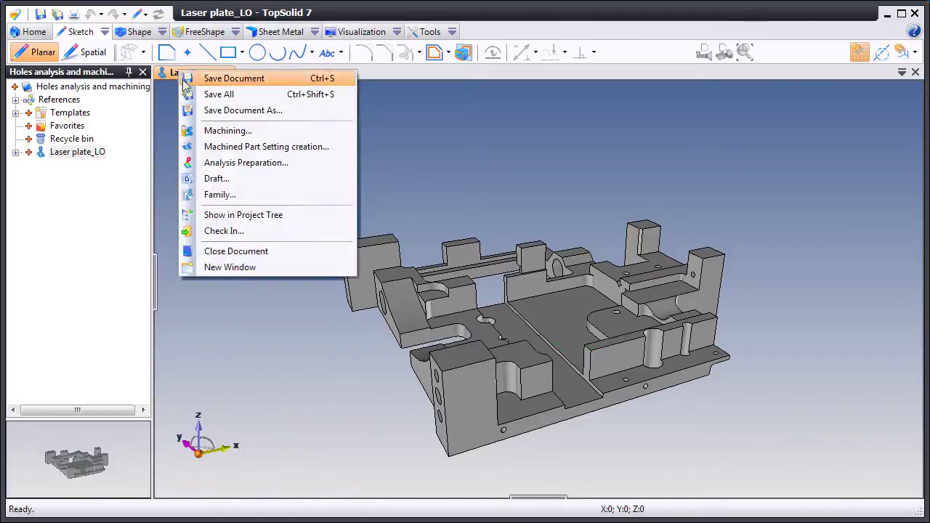
click(190, 130)
click(254, 466)
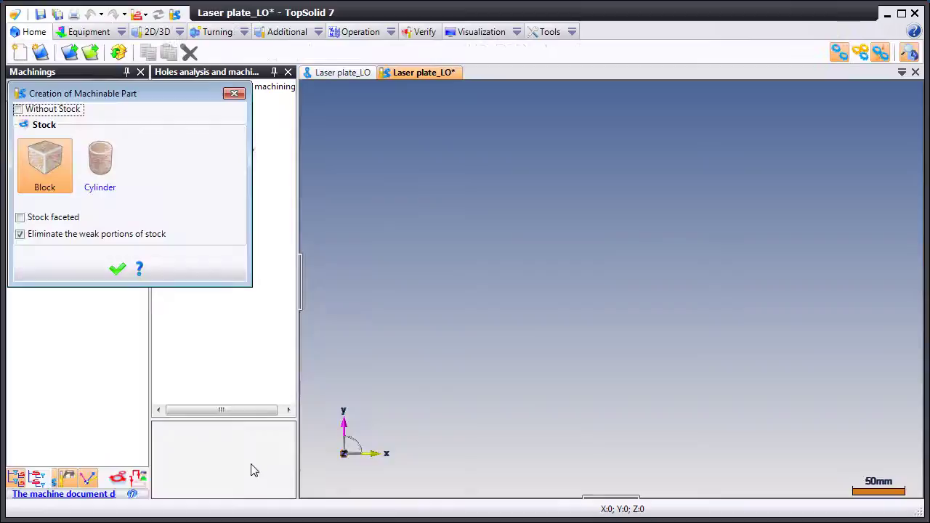
click(115, 269)
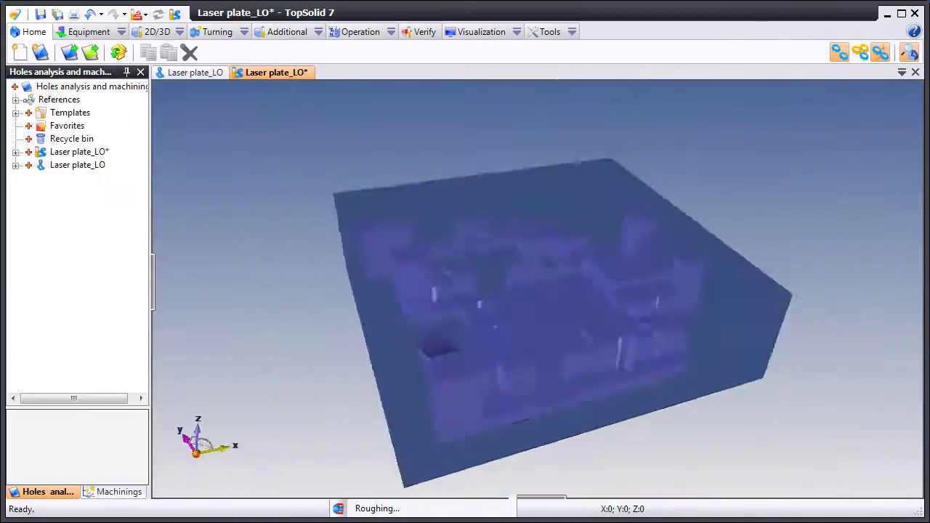
- Run Analysis of drillings and cylinders, review the first hole groups and reverse group 8's direction
click(157, 31)
click(170, 53)
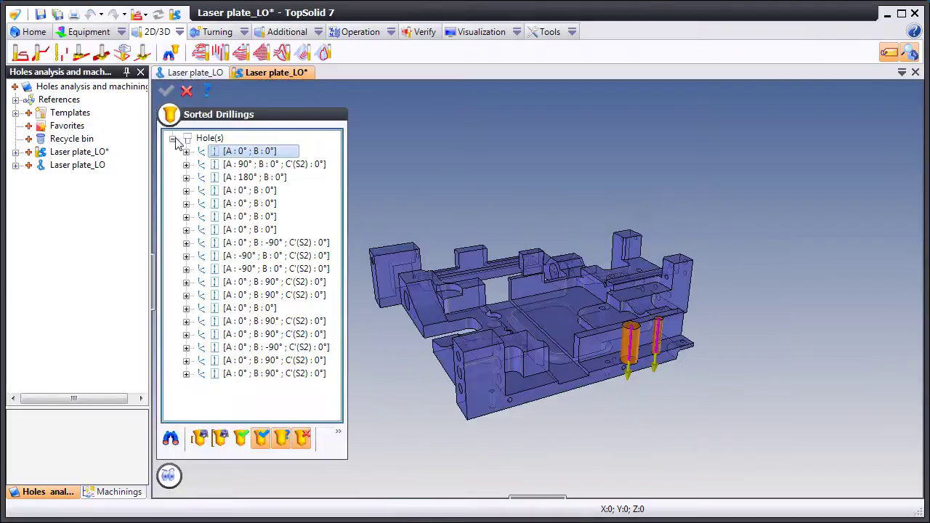
click(271, 164)
click(265, 177)
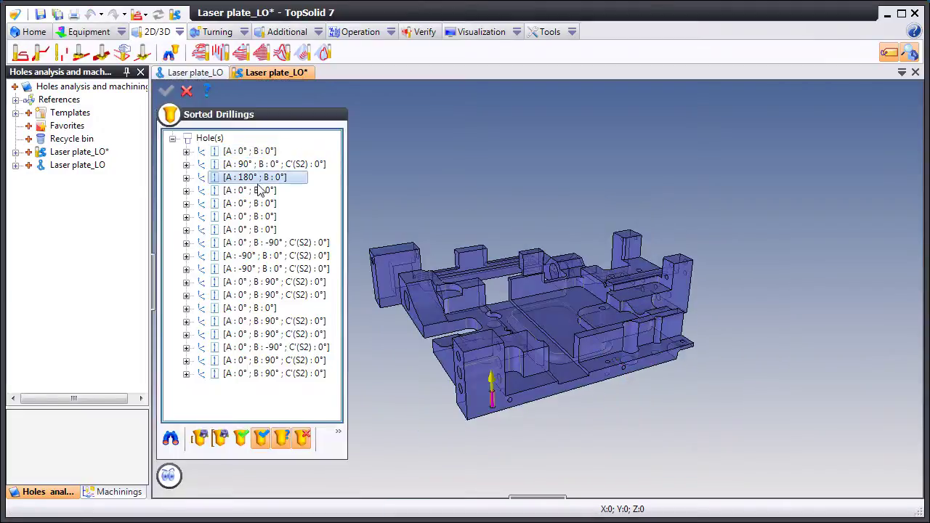
click(258, 204)
click(252, 229)
click(247, 244)
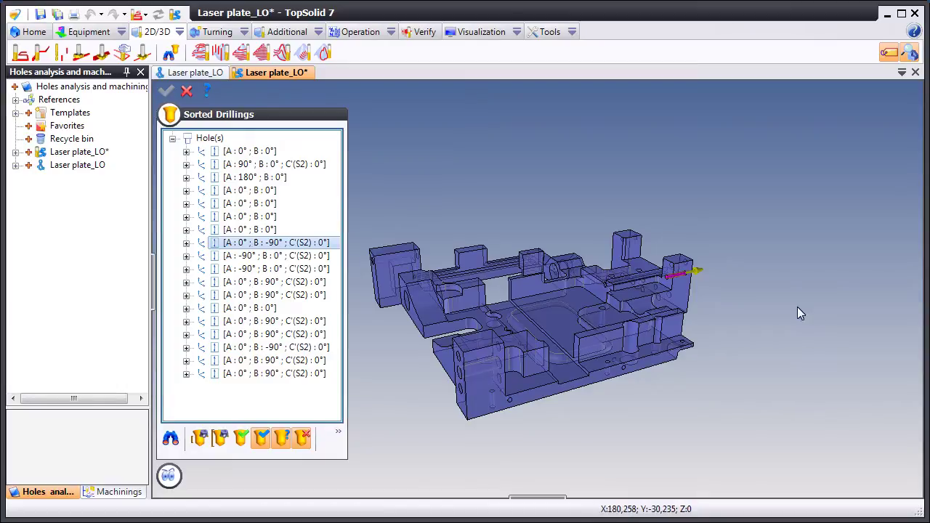
click(701, 276)
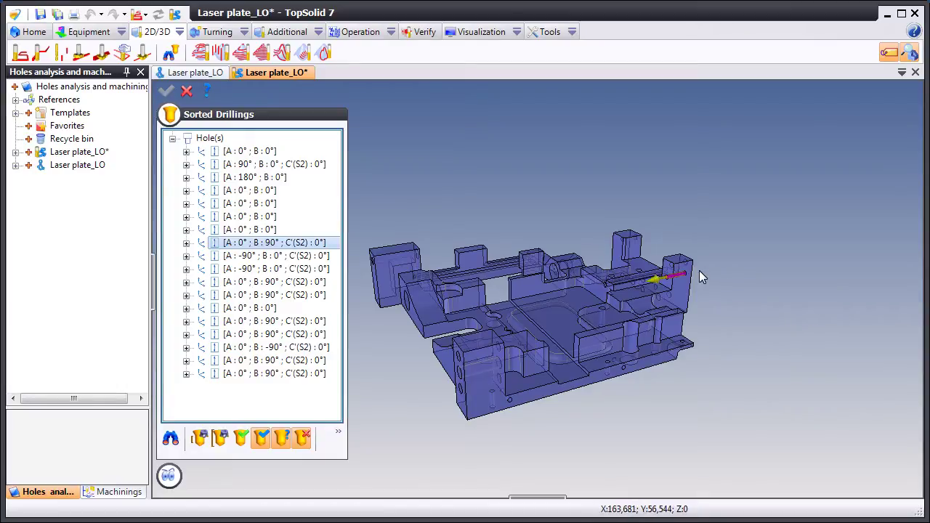
- Review hole groups 9 to 18 and reverse group 17's drilling direction
click(252, 256)
click(252, 269)
click(250, 282)
click(247, 295)
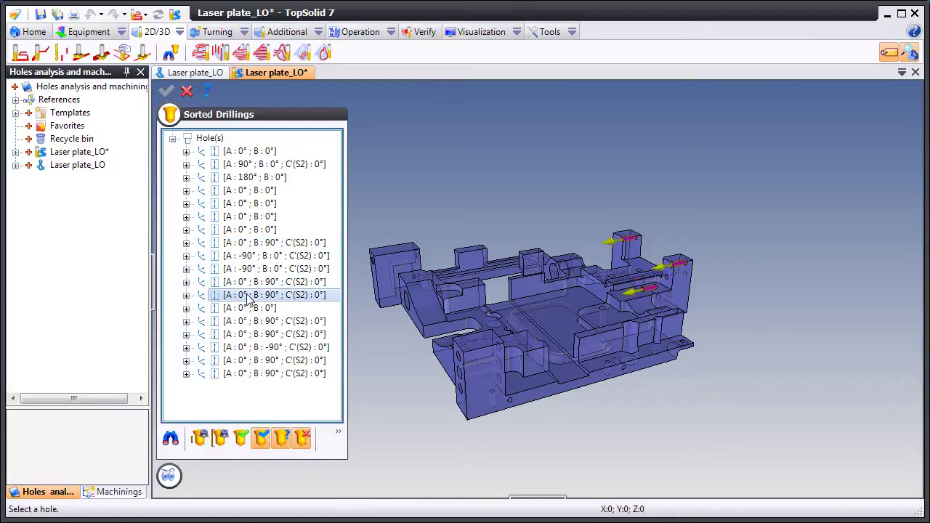
click(246, 309)
click(244, 321)
click(243, 334)
click(242, 348)
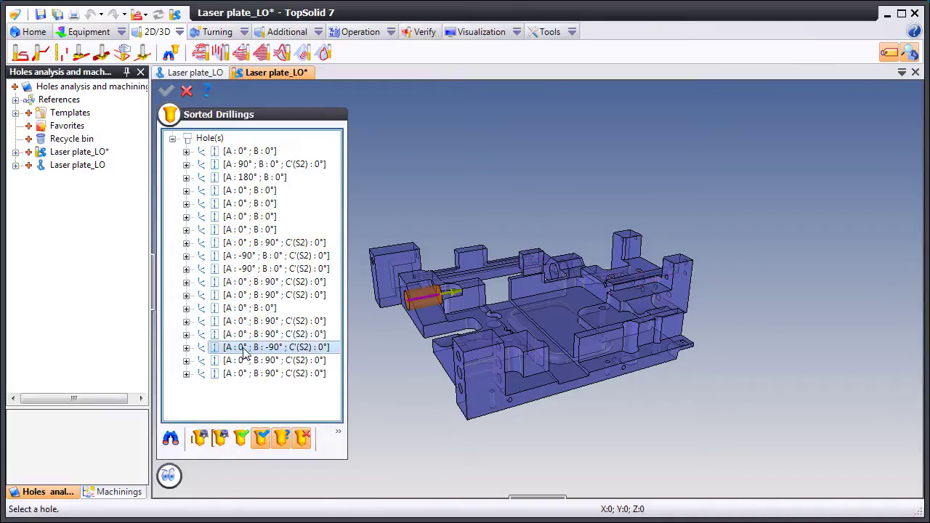
click(243, 360)
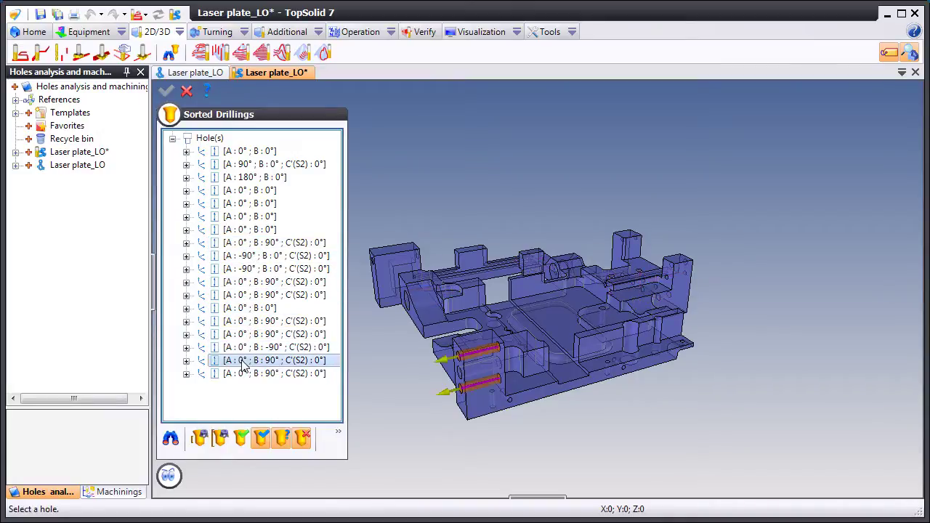
click(446, 371)
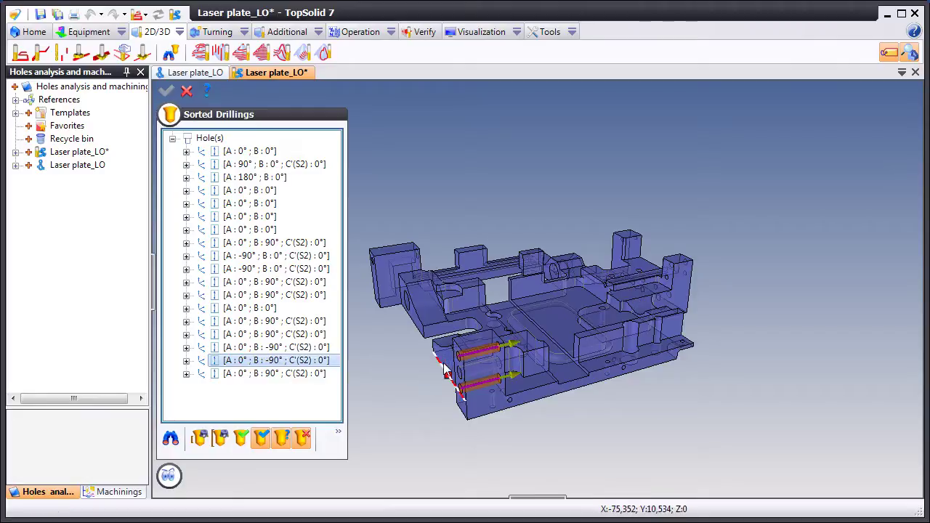
click(298, 373)
middle_drag(332, 489, 587, 493)
- Inspect the side hole in Hole Viewer and split its profile below the head into separate holes
scroll(587, 493, up, 3)
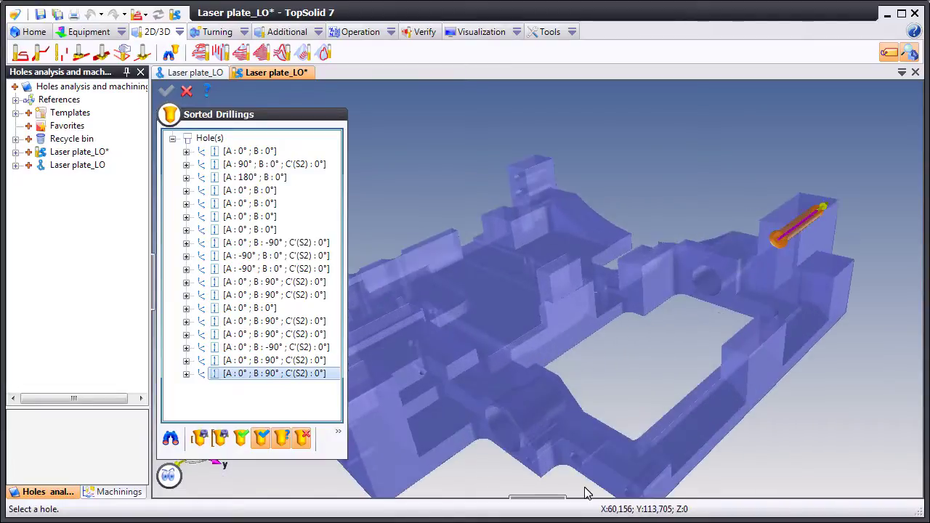
scroll(587, 494, up, 2)
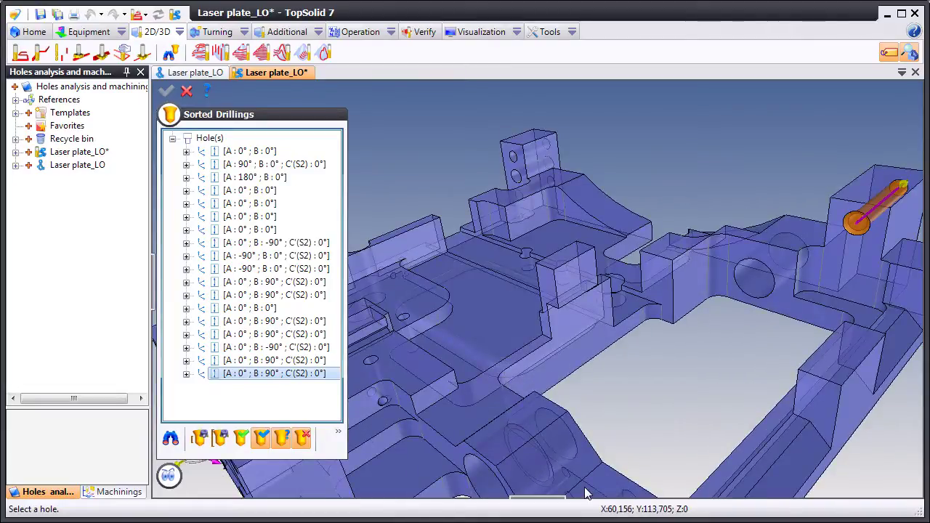
scroll(587, 493, down, 5)
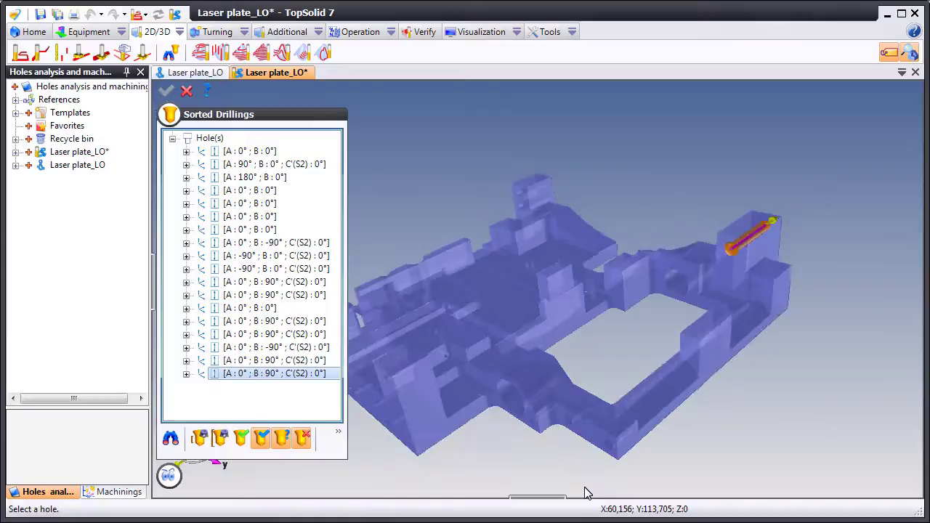
middle_drag(588, 493, 331, 486)
click(168, 476)
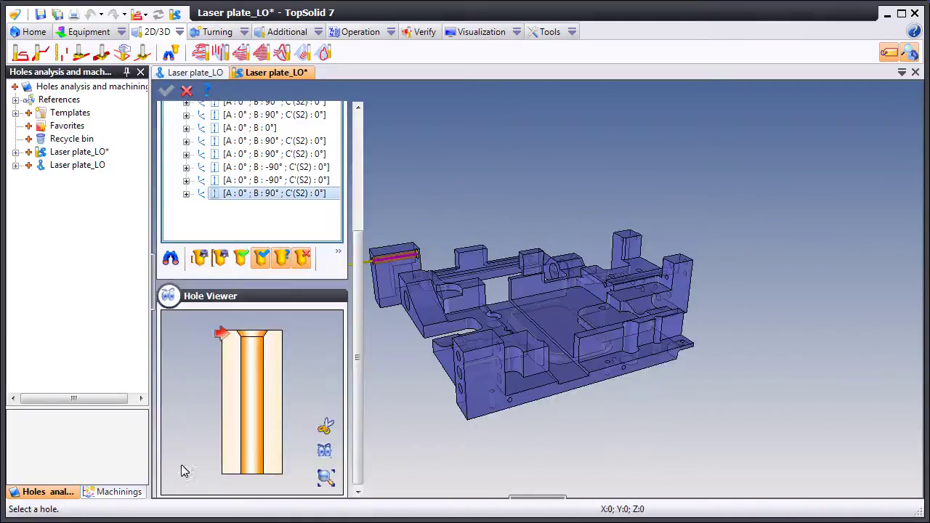
click(325, 426)
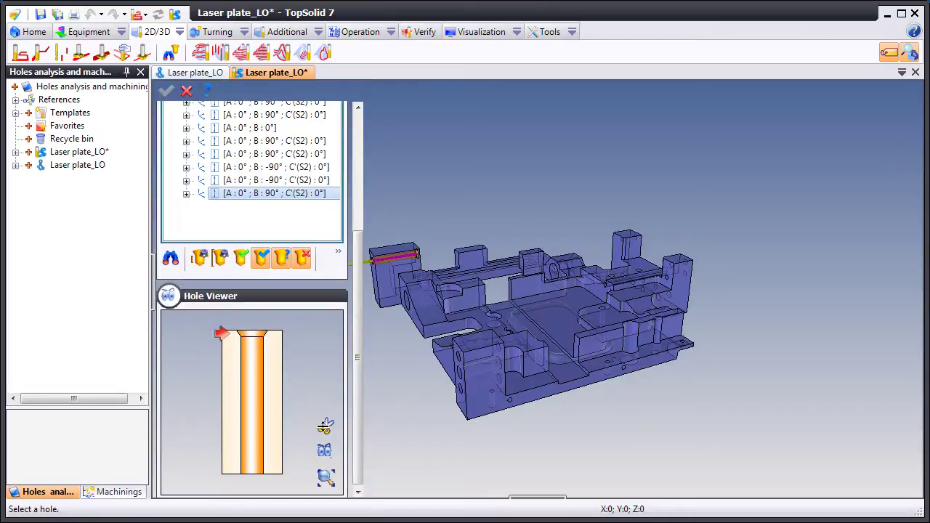
click(308, 338)
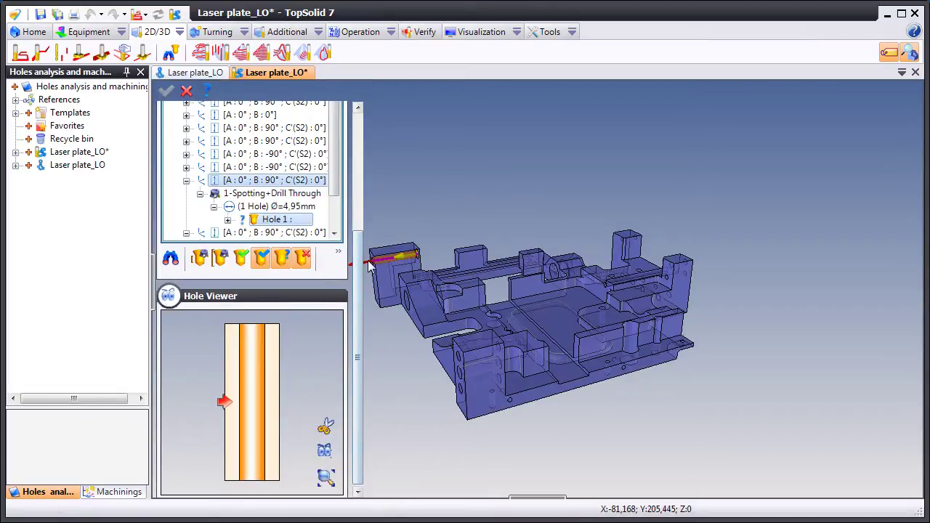
click(368, 266)
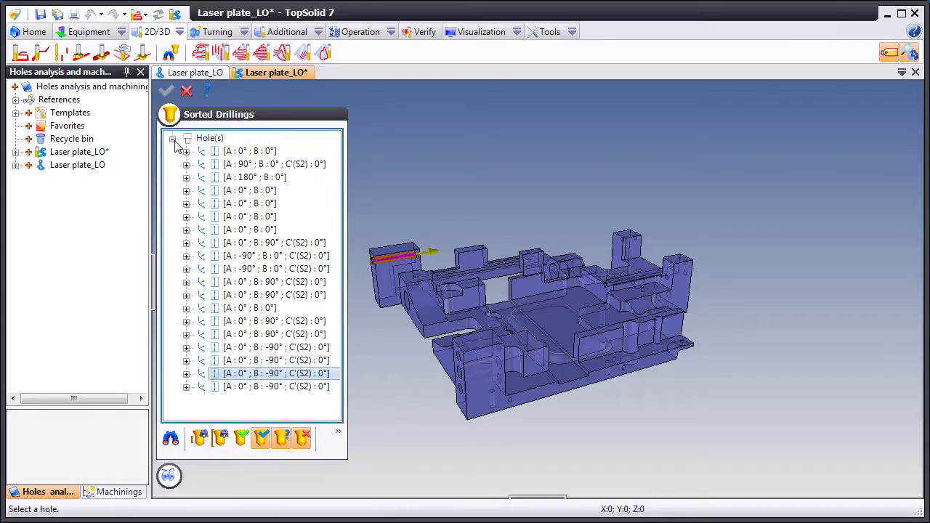
- In Laser plate_LO, drill a 10 H7 hole into the plate's central face
click(196, 75)
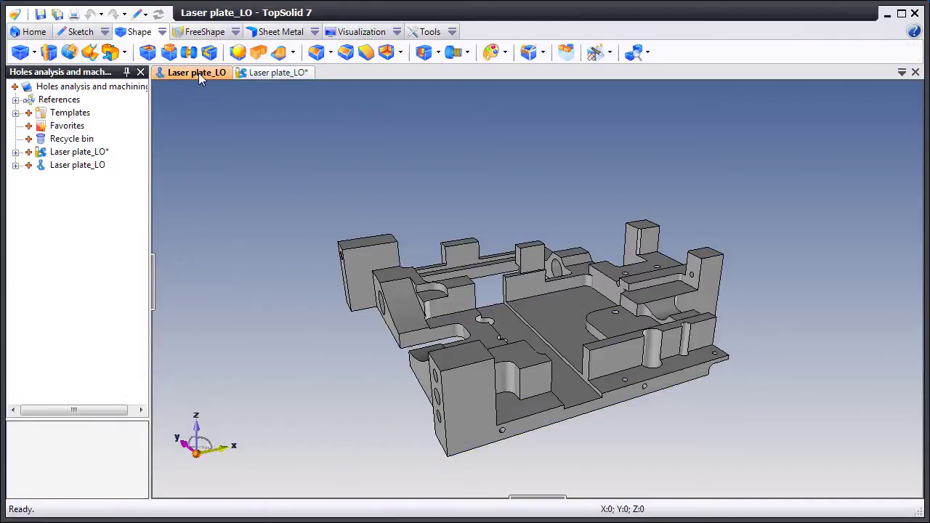
click(436, 57)
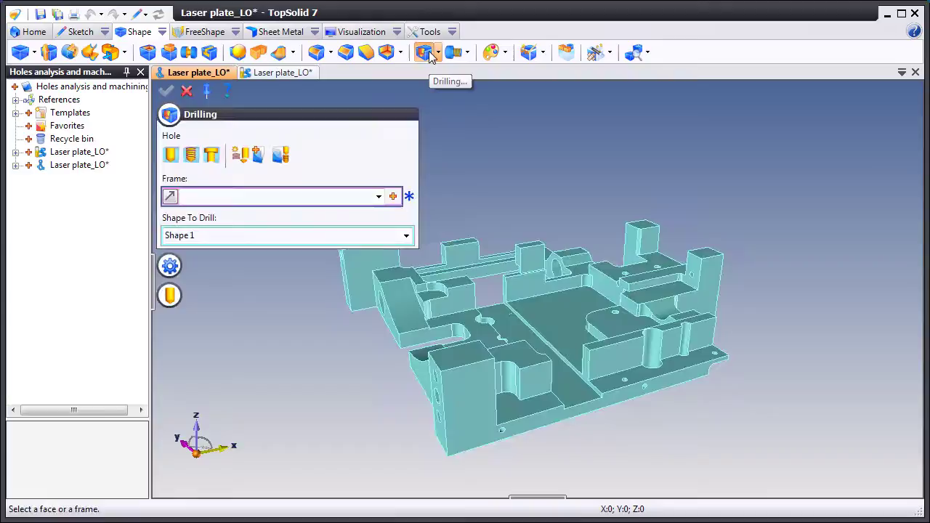
click(182, 328)
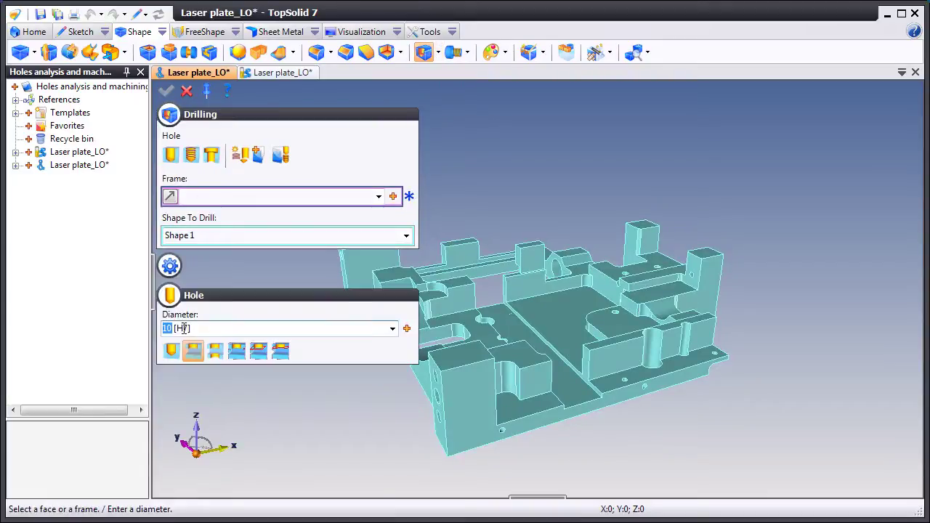
click(393, 328)
click(256, 407)
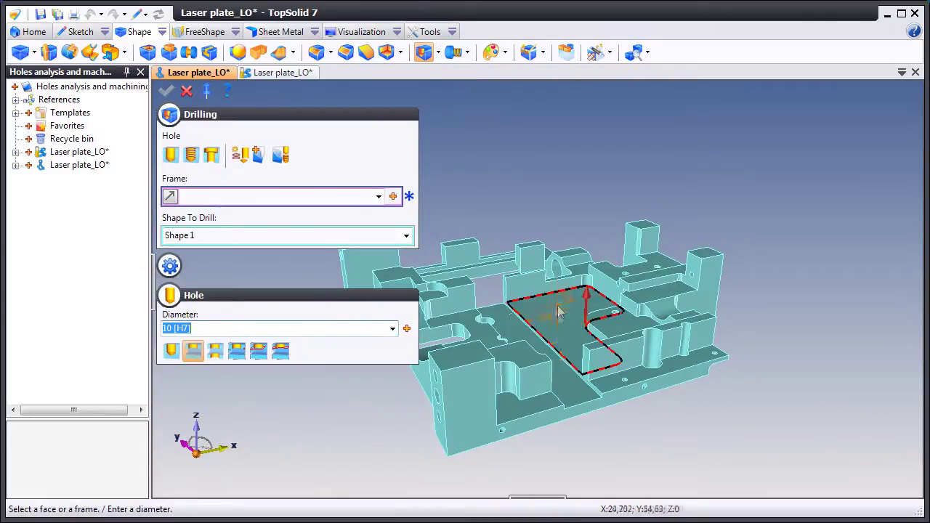
click(564, 343)
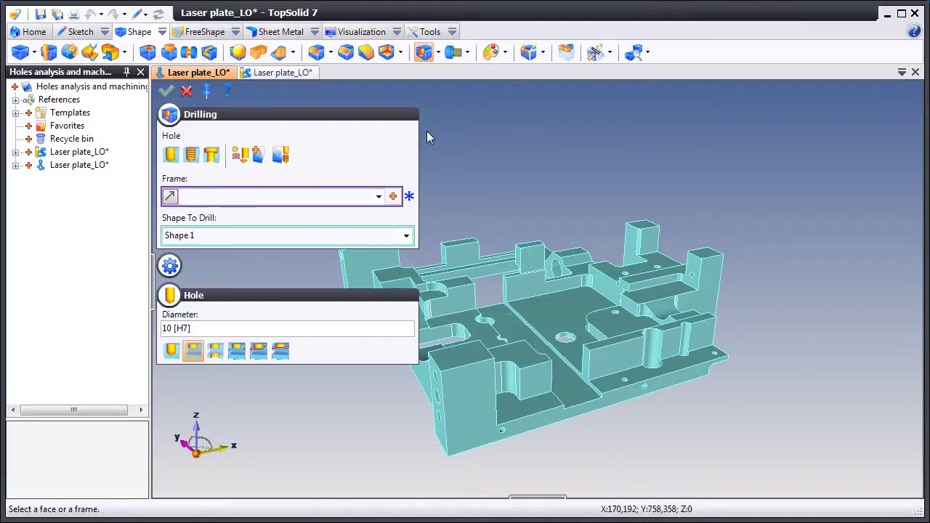
click(191, 155)
- Set the tapped hole to M6, Metric ISO 724, with Complete Tapping enabled
click(196, 364)
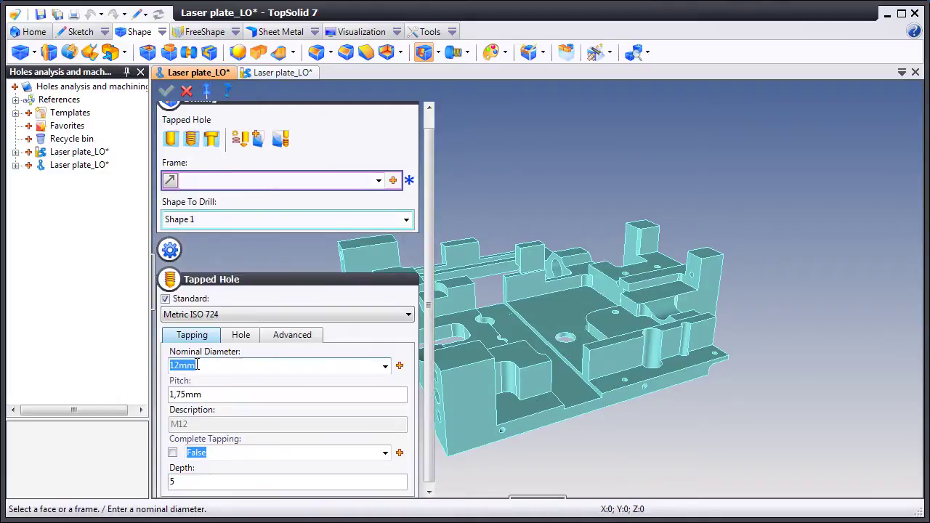
text(6)
click(223, 394)
click(229, 320)
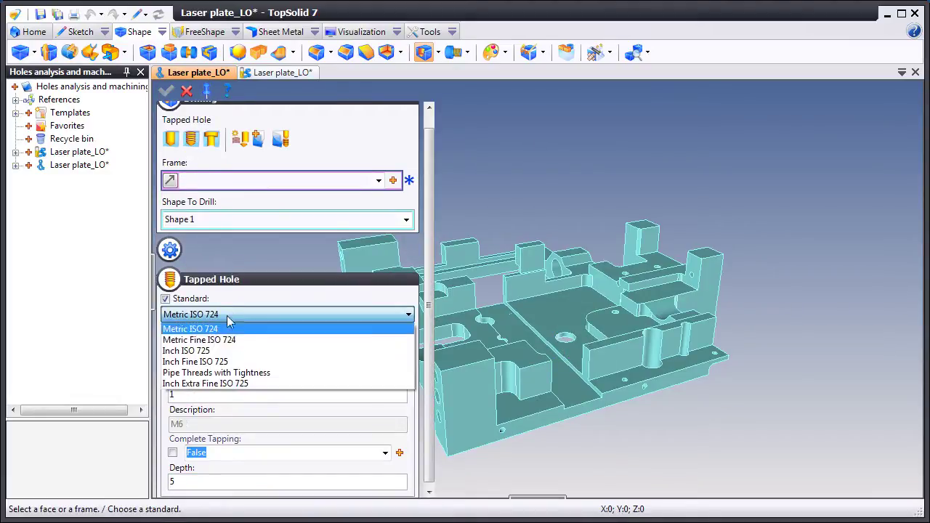
click(224, 330)
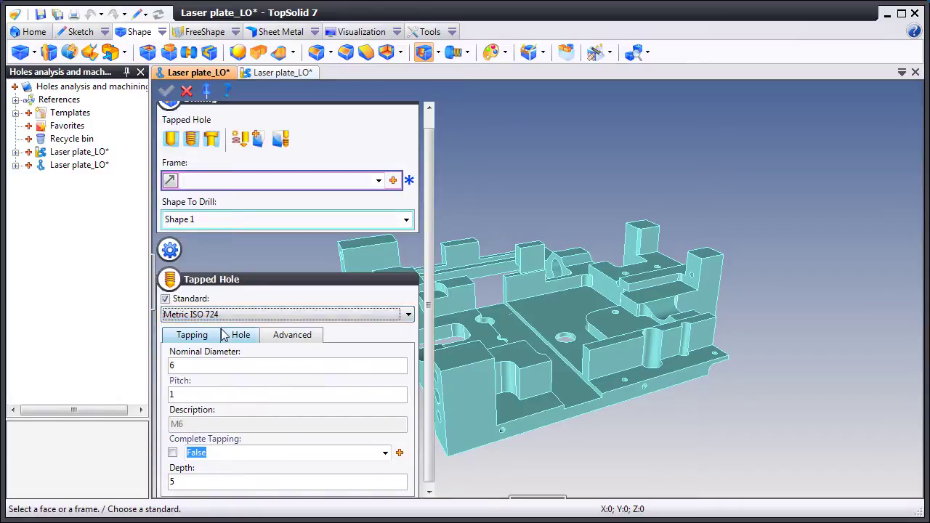
click(172, 452)
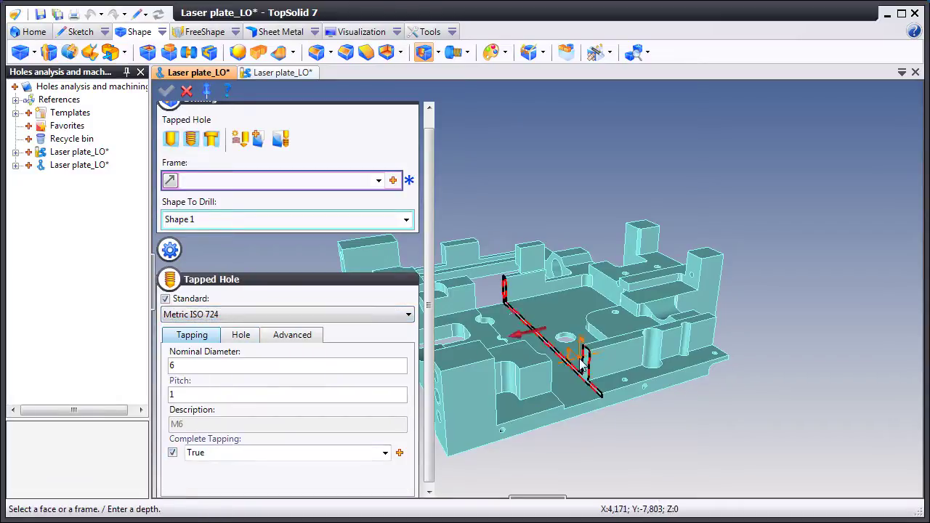
- Place two M6 tapped holes on the plate, validating each, and close the Drilling command
click(603, 365)
right_click(659, 393)
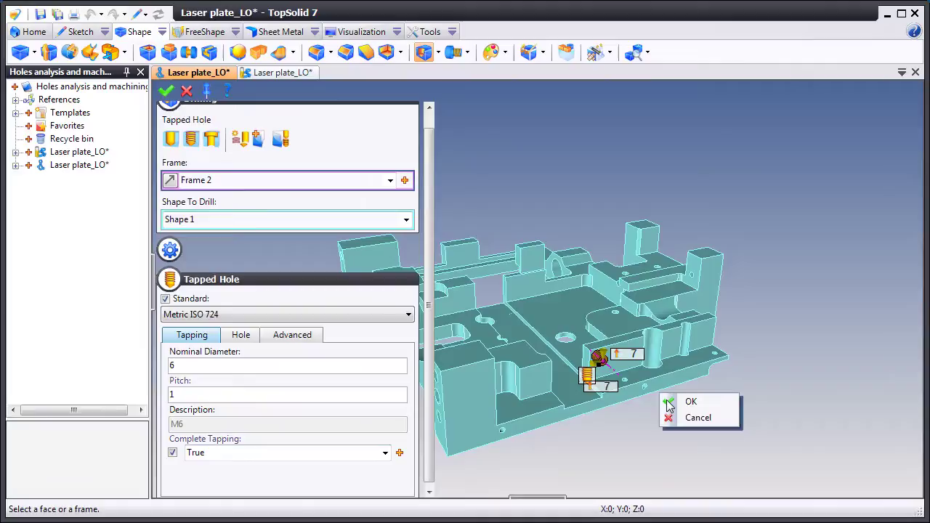
click(675, 402)
click(554, 314)
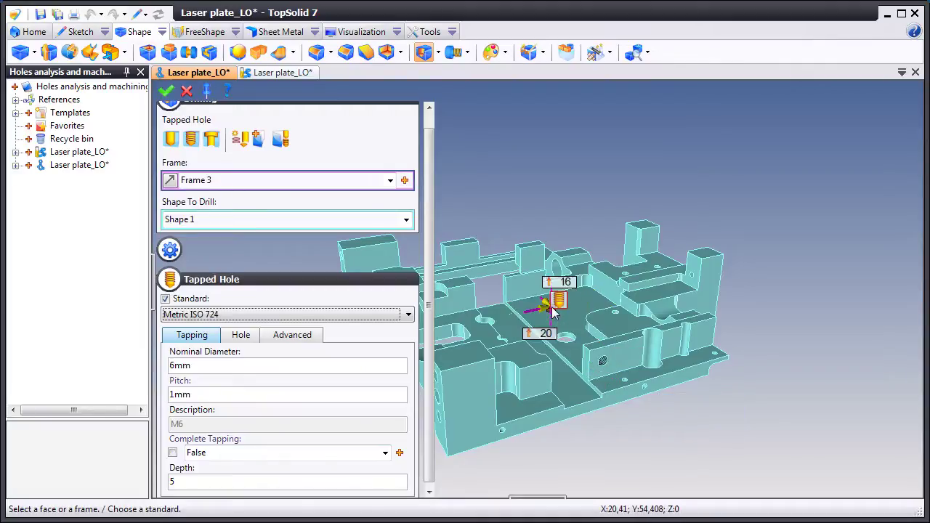
right_click(517, 161)
click(525, 166)
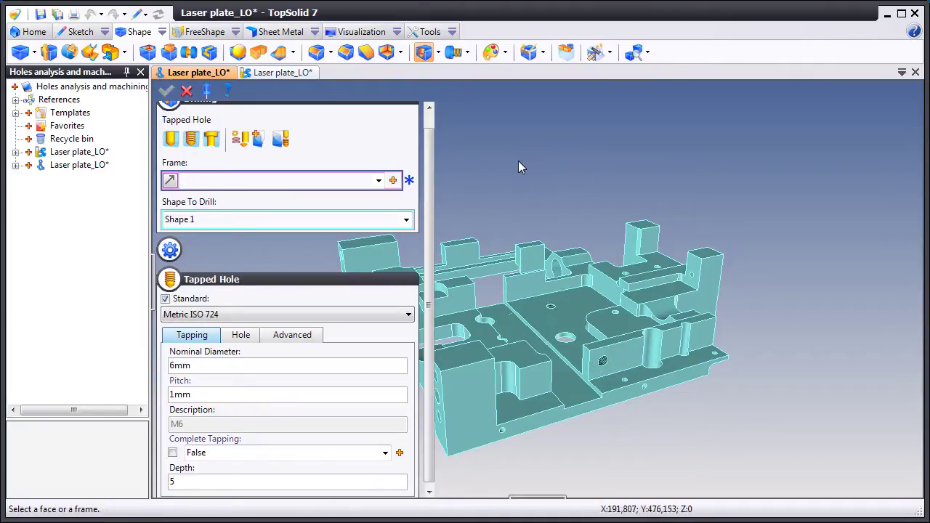
click(187, 90)
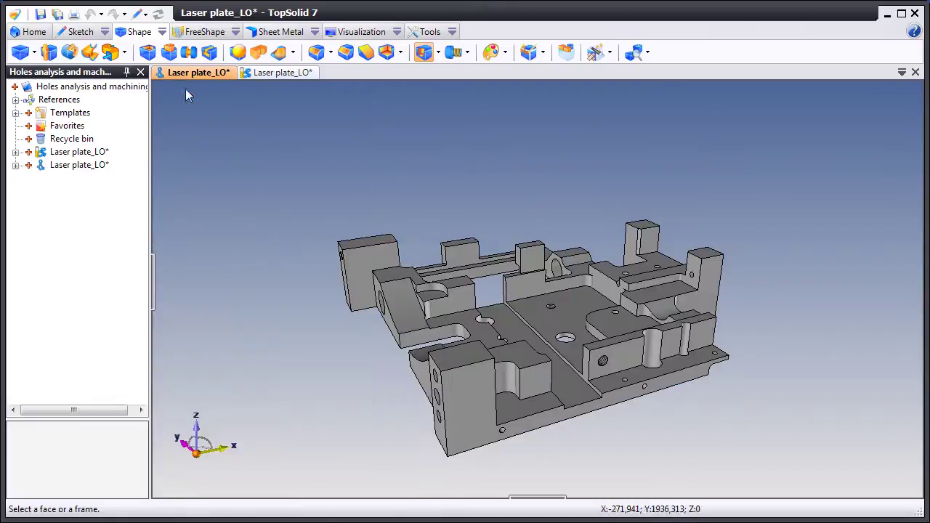
- In the machining document, rerun Sorted Drillings and include both new tapped-hole features
click(252, 76)
click(170, 53)
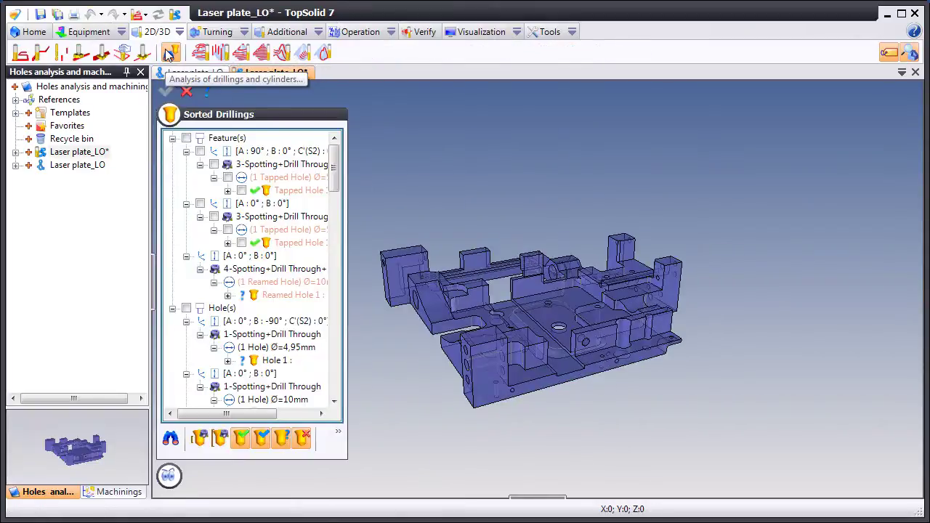
click(200, 151)
click(214, 217)
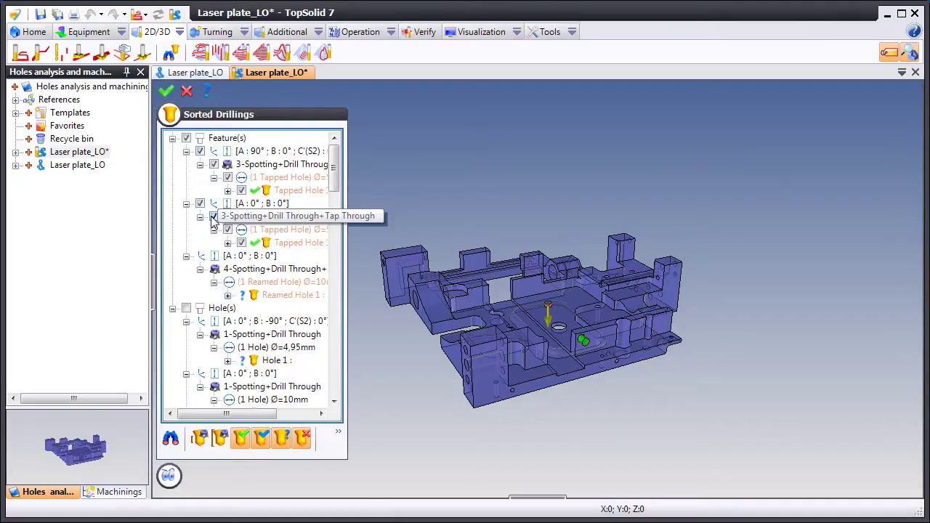
right_click(278, 190)
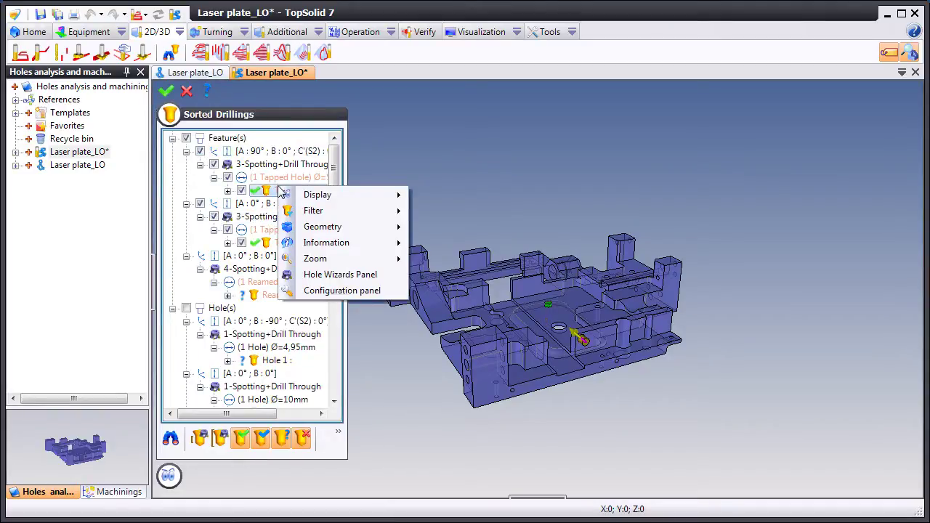
click(329, 277)
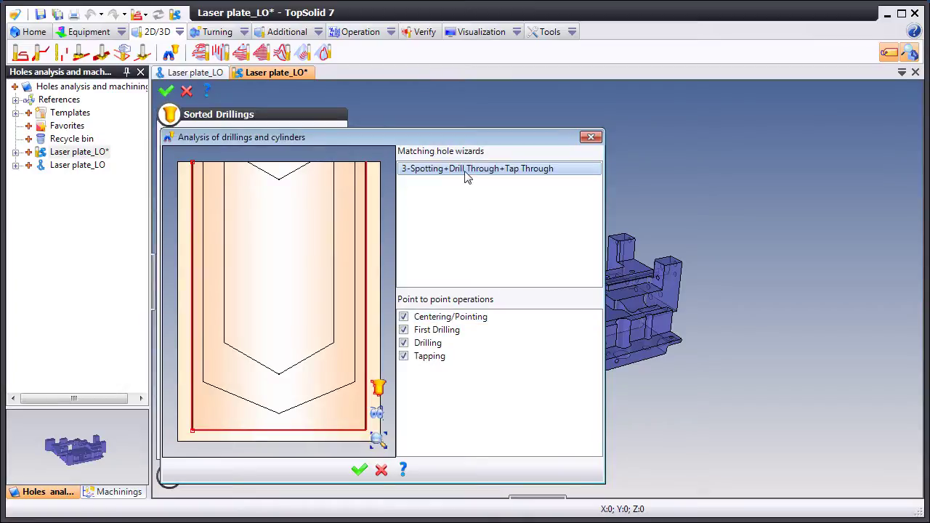
click(382, 469)
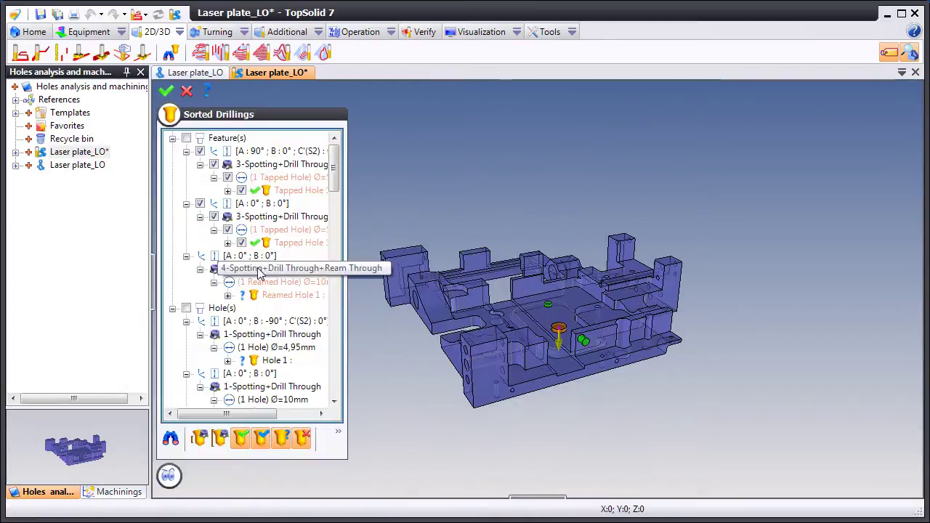
- Give the reamed hole the 5-Spotting+Drill Through+Rough Ream Through wizard with Rough Reaming unchecked
right_click(260, 270)
mouse_move(271, 279)
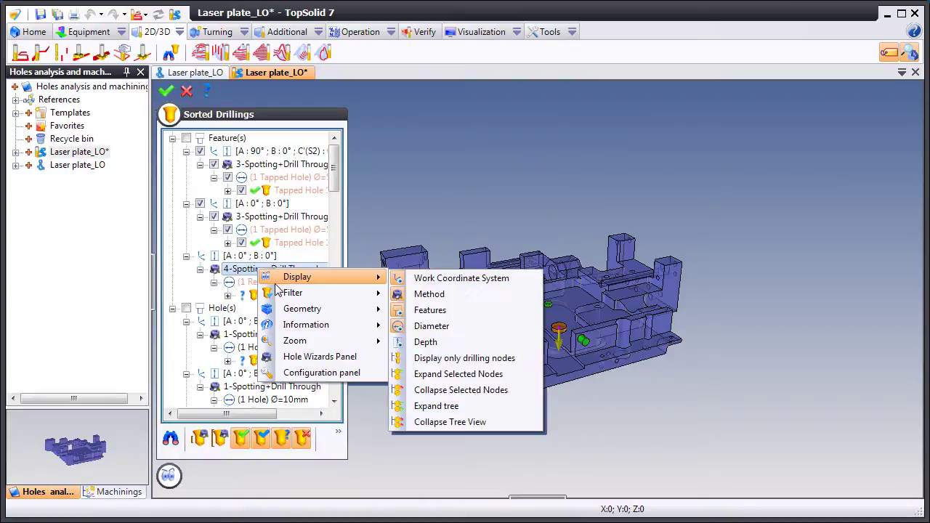
click(289, 357)
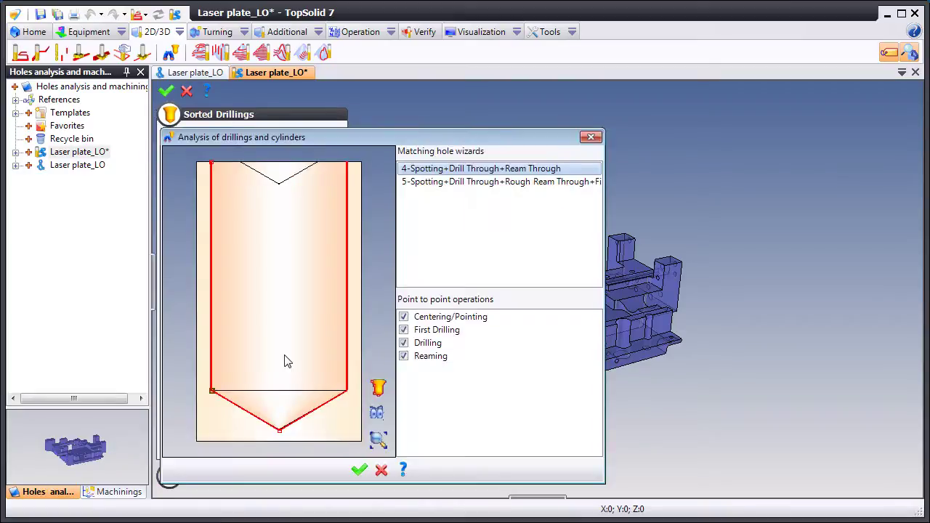
click(471, 181)
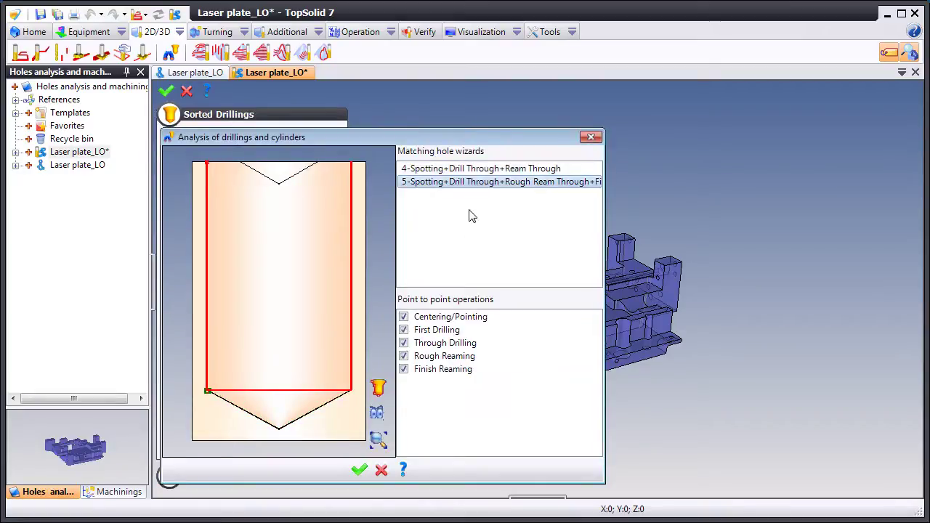
click(404, 357)
click(404, 369)
click(359, 470)
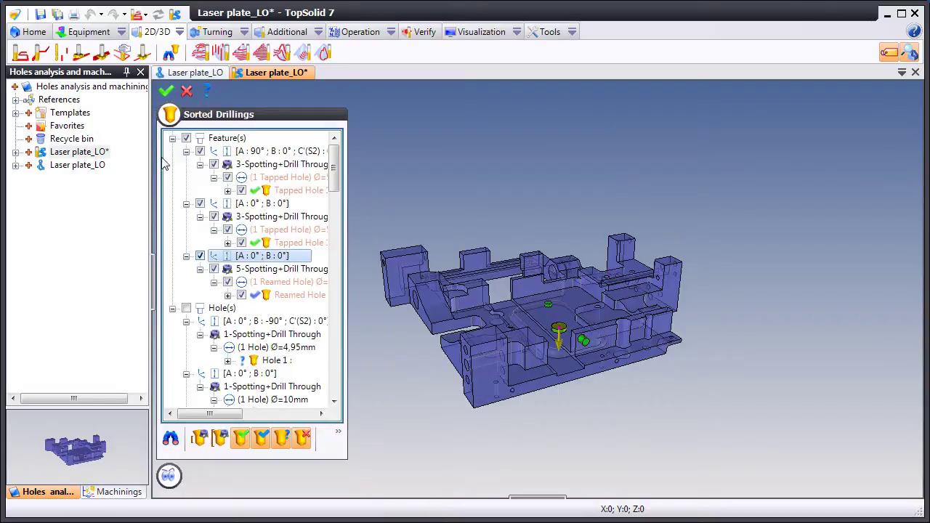
- Generate the hole machinings, reducing the 10 H7 hole's drill diameter from 10 to 9,8 mm
click(166, 92)
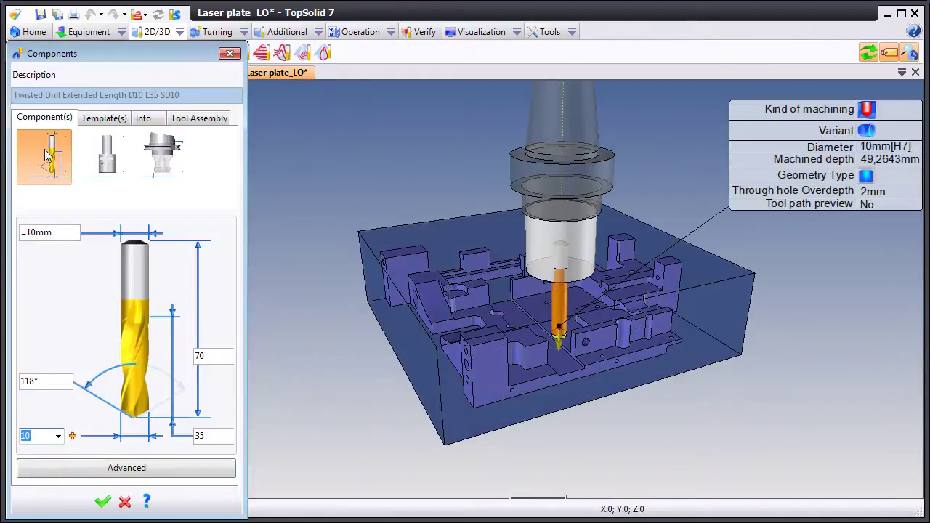
text(,8)
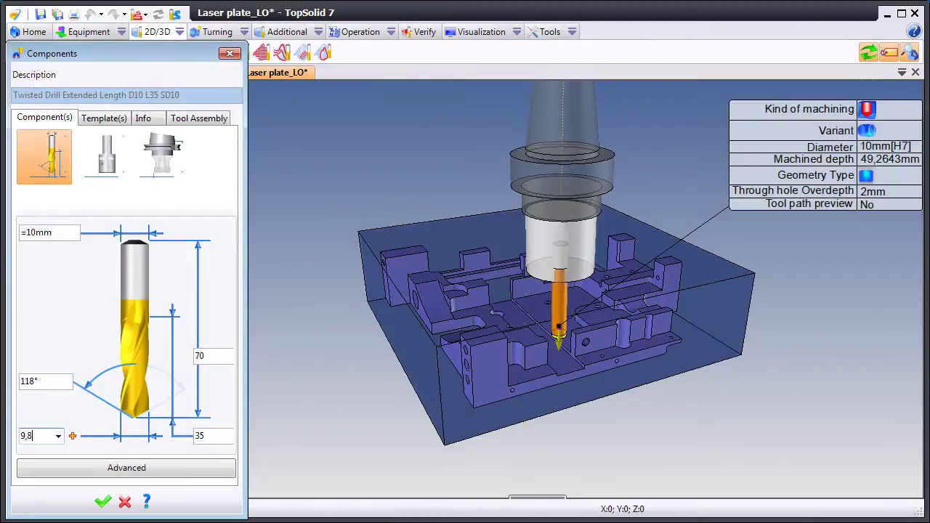
key(Tab)
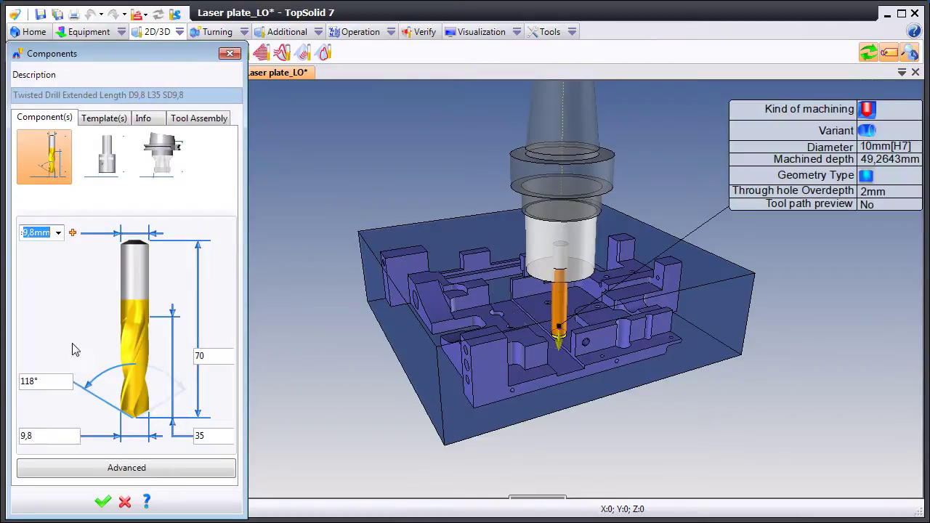
click(103, 503)
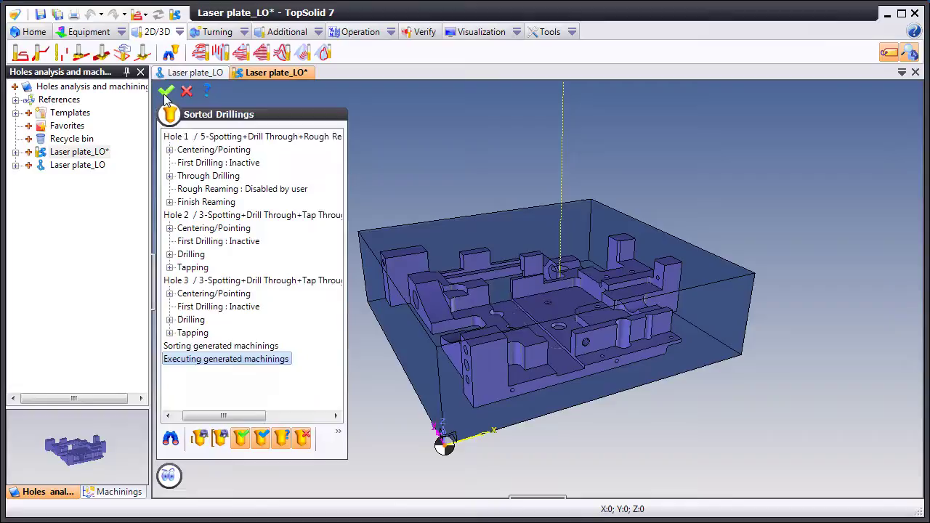
- Close the drilling analysis and review the nine operations under A: 0° and A: 90°
click(166, 93)
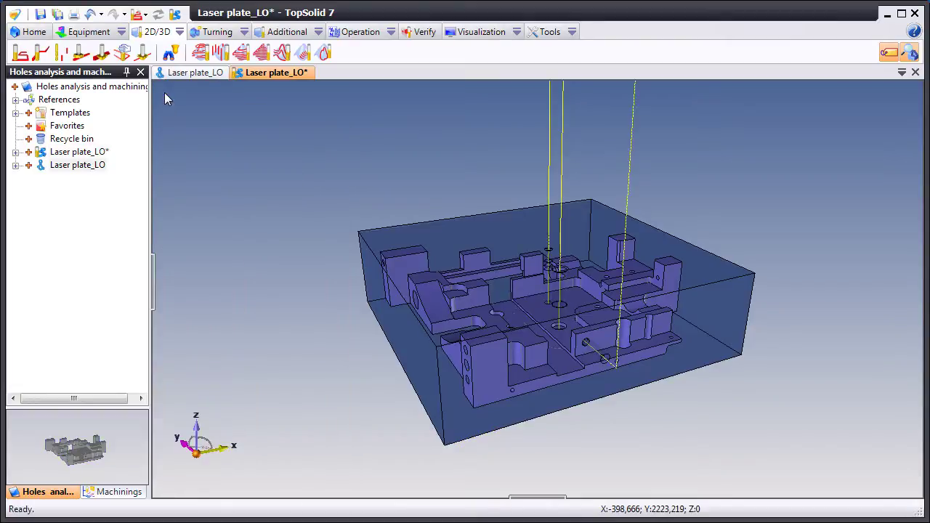
click(92, 493)
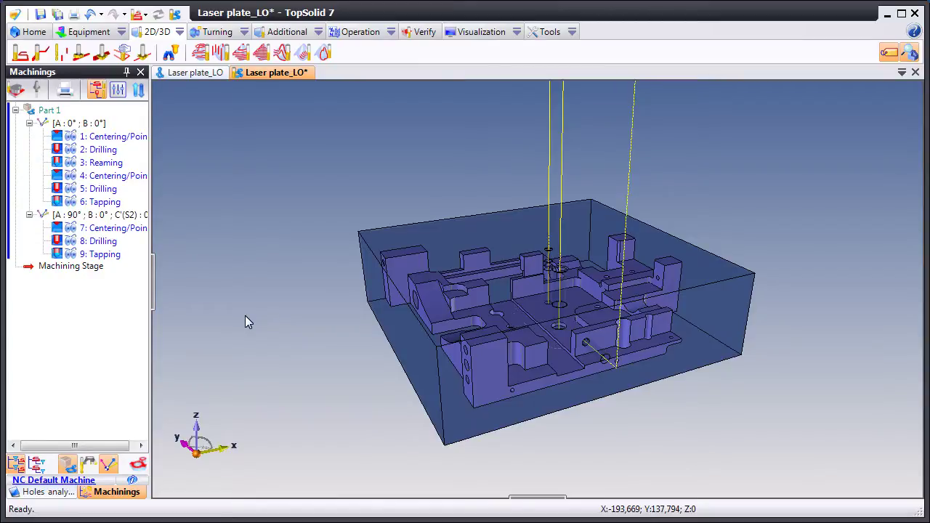
- Machine the A 0°, B 90° side hole with 6-Spotting+Drill Through+Spot Facing, excluding First Drilling
click(42, 492)
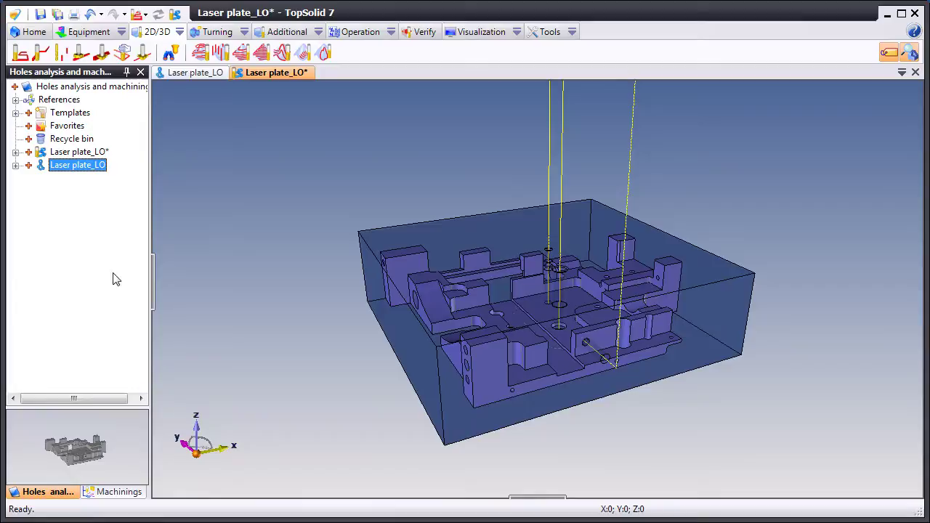
click(173, 53)
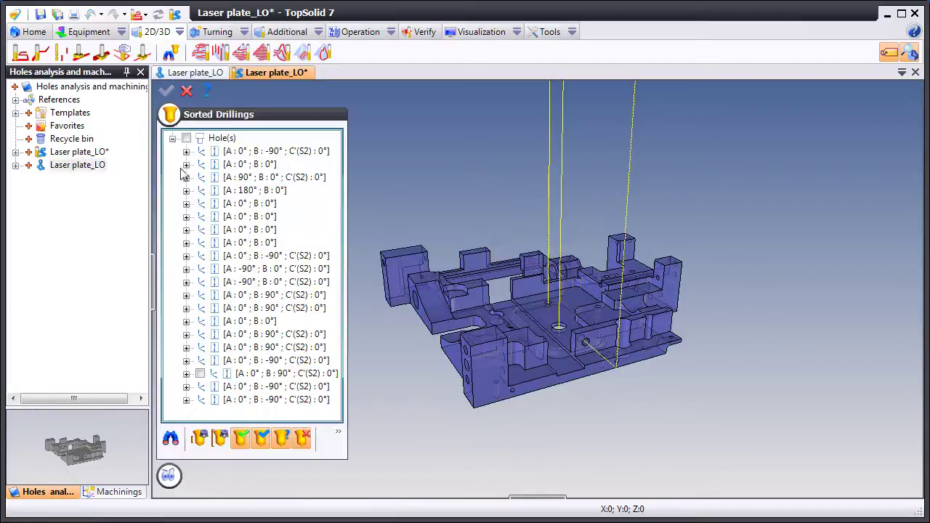
click(245, 375)
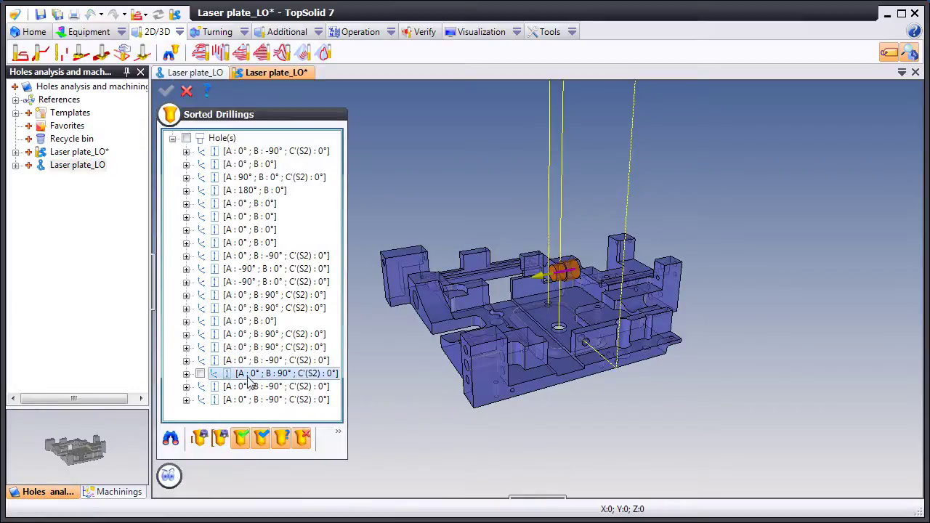
right_click(247, 376)
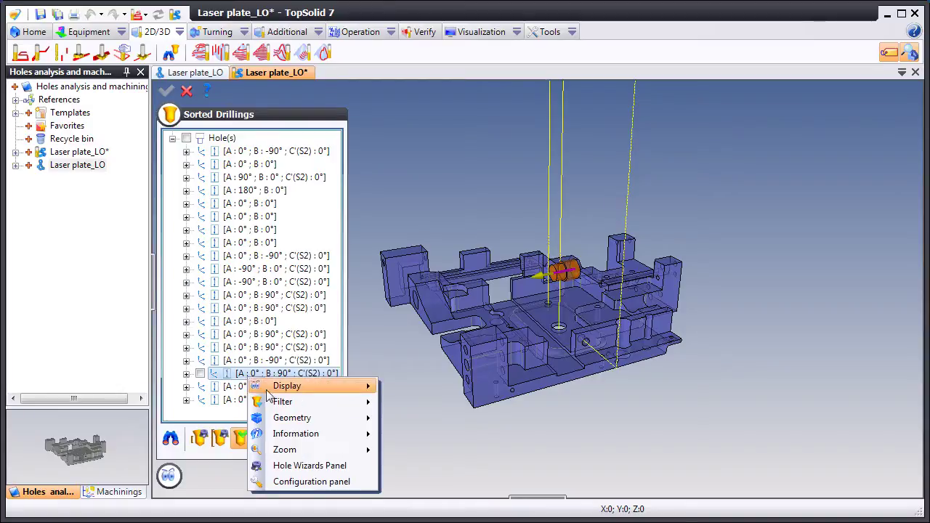
click(305, 466)
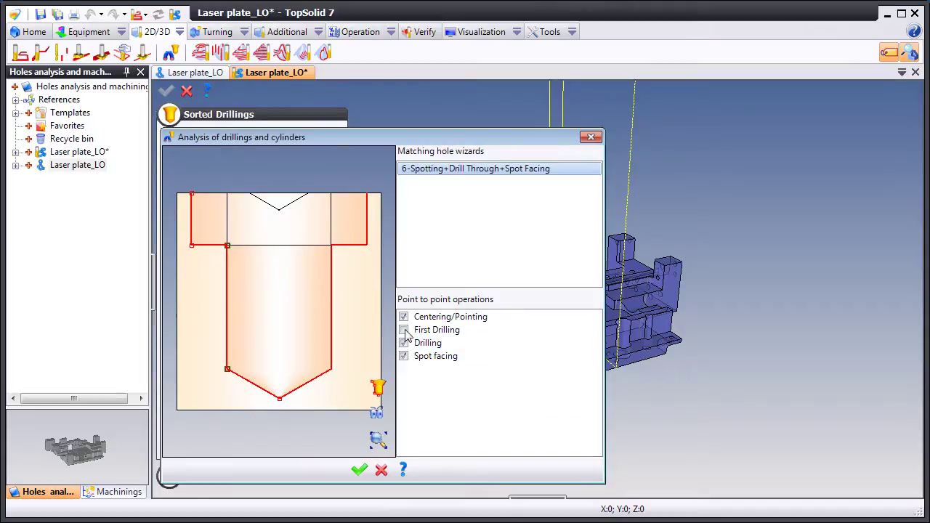
click(359, 470)
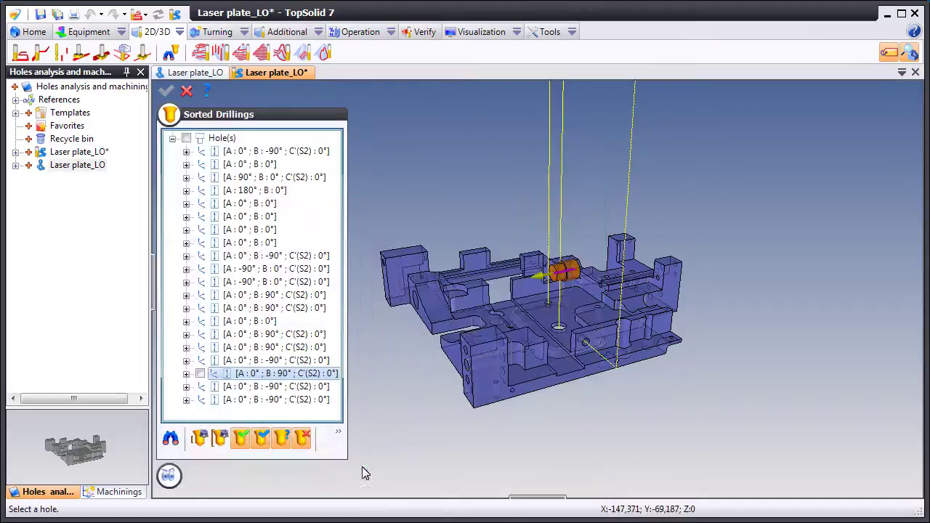
click(199, 374)
click(166, 91)
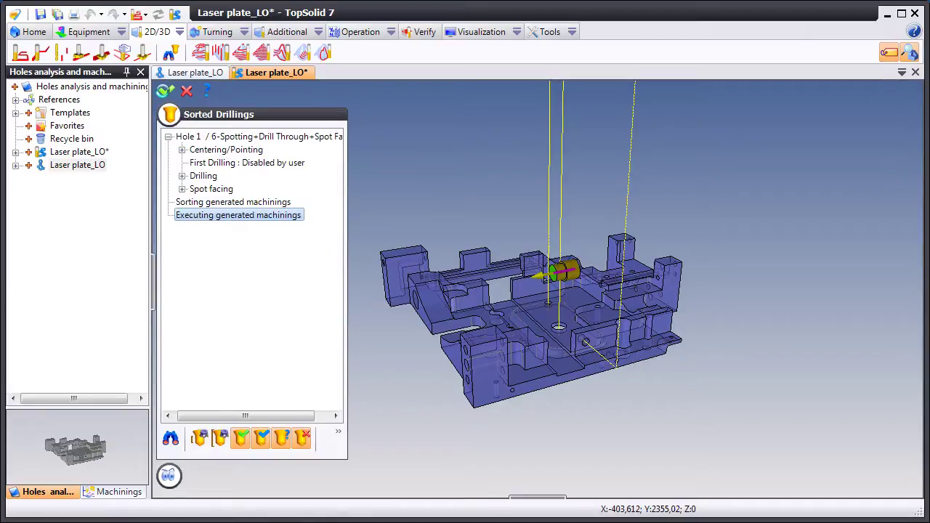
click(163, 91)
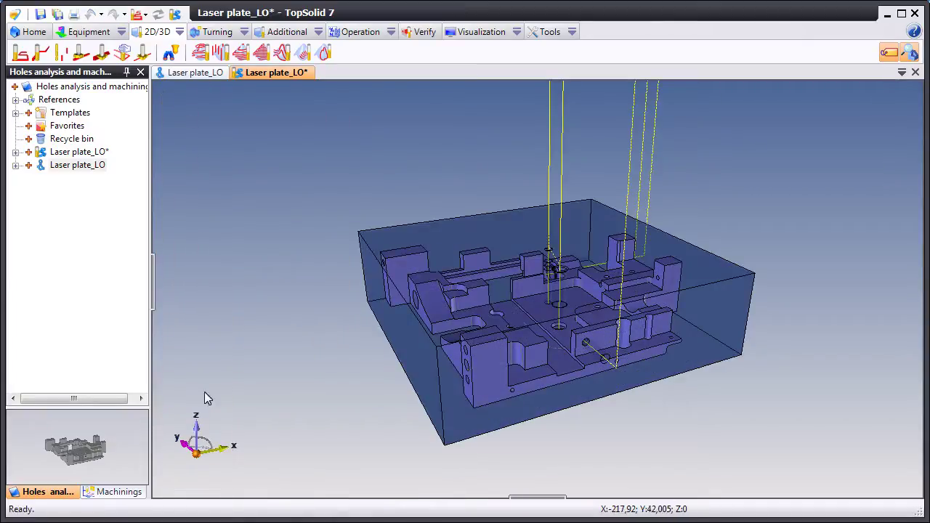
- Move the tool sort criterion into second position, ahead of the orientation criterion
click(119, 492)
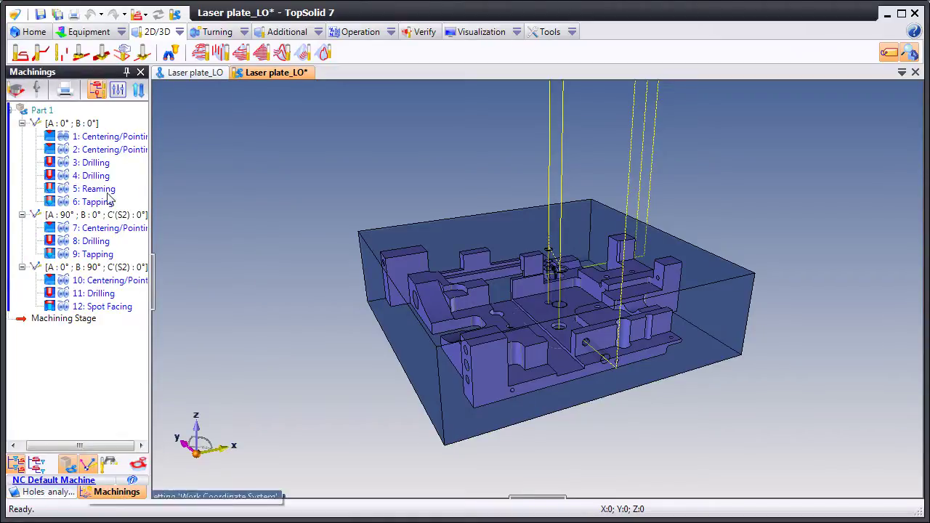
click(139, 91)
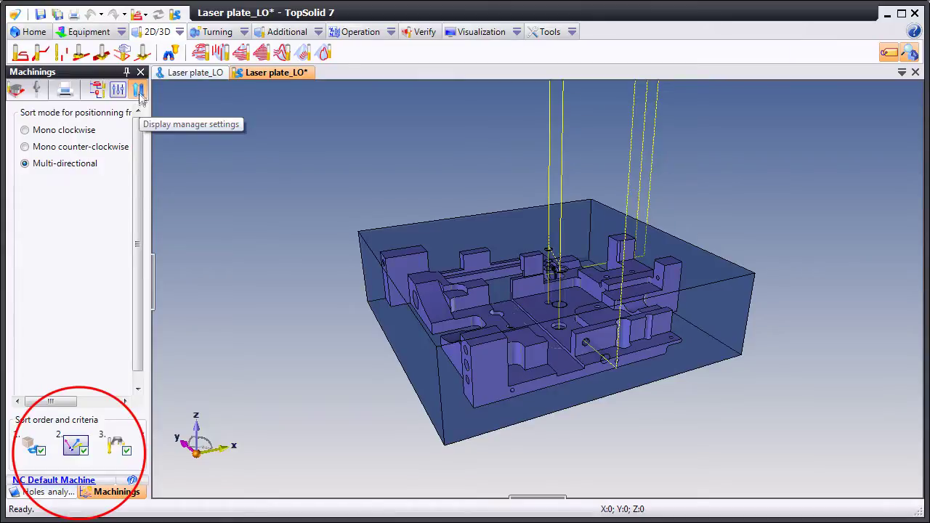
click(117, 445)
drag(61, 459, 61, 458)
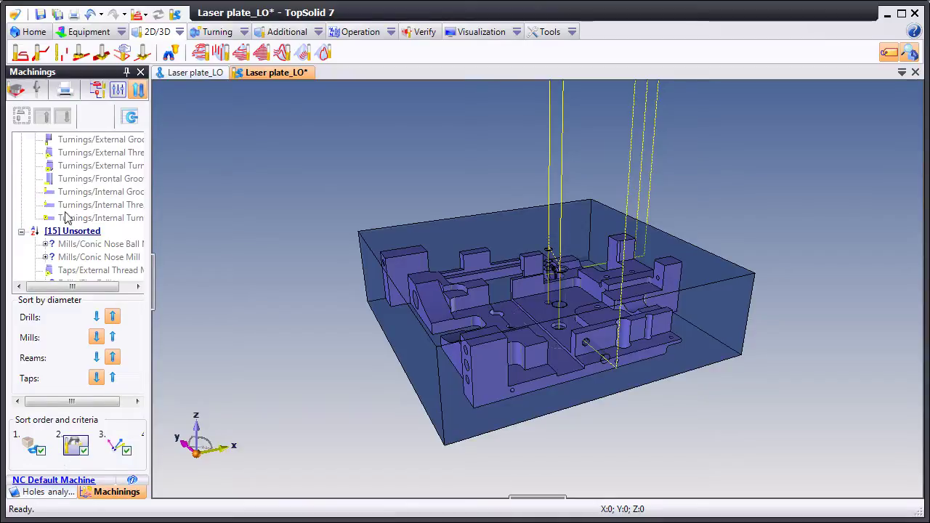
- Sort all twelve operations in the tree, grouping them by tool
click(100, 95)
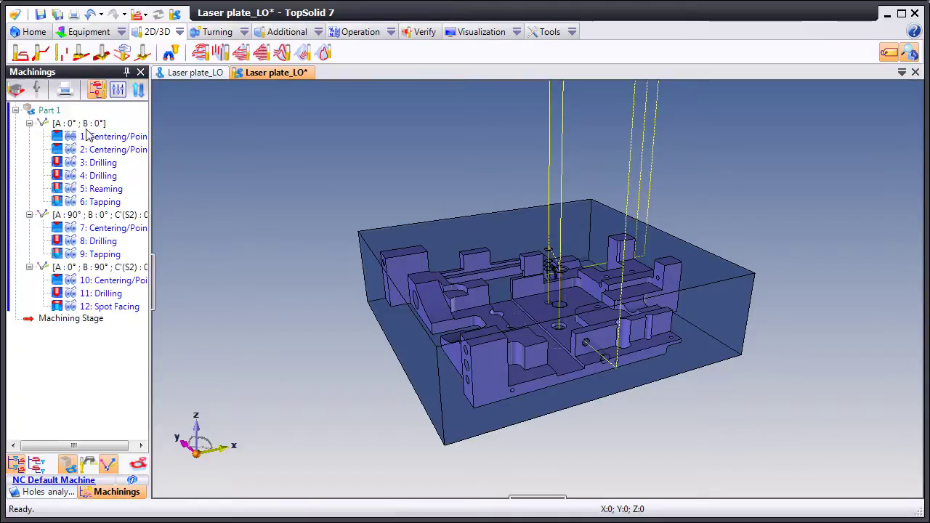
click(87, 124)
key(ctrl+a)
right_click(87, 127)
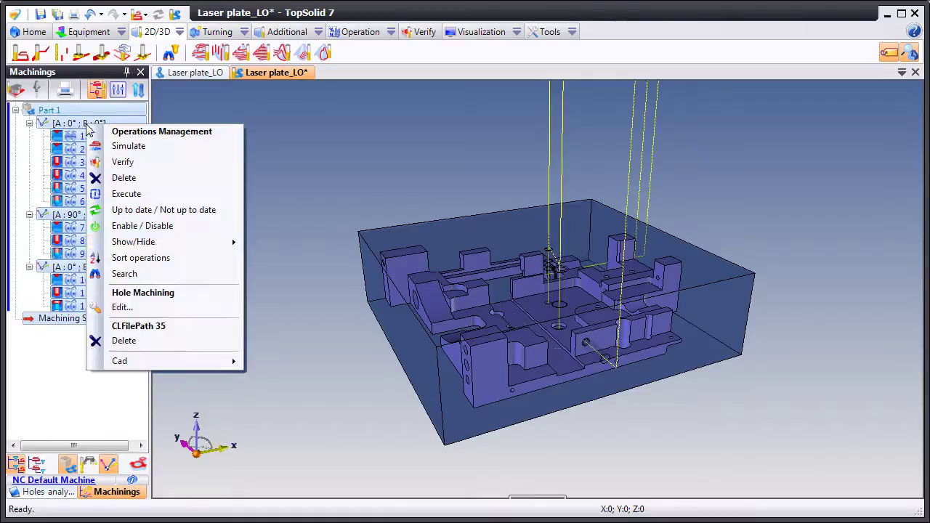
click(117, 263)
click(87, 465)
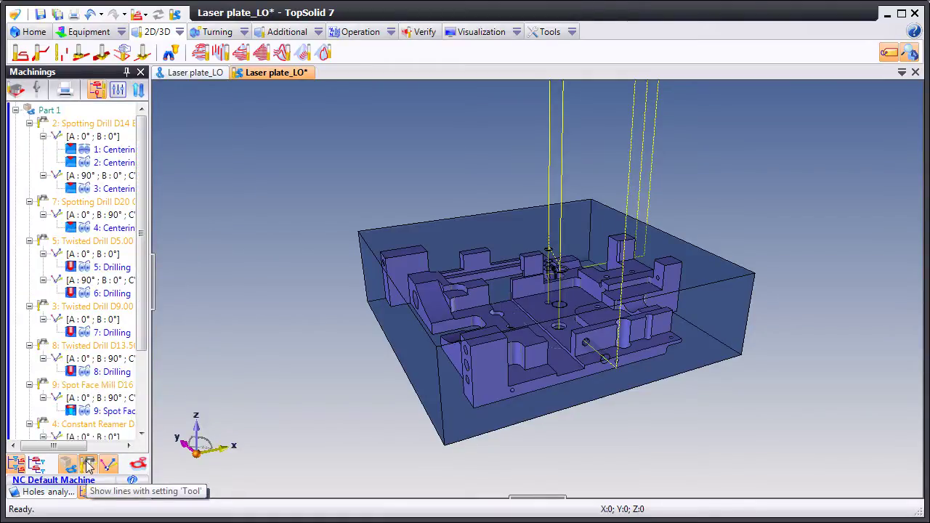
- Switch centering operation 4 to Spotting Drill D14 and validate it
double_click(61, 207)
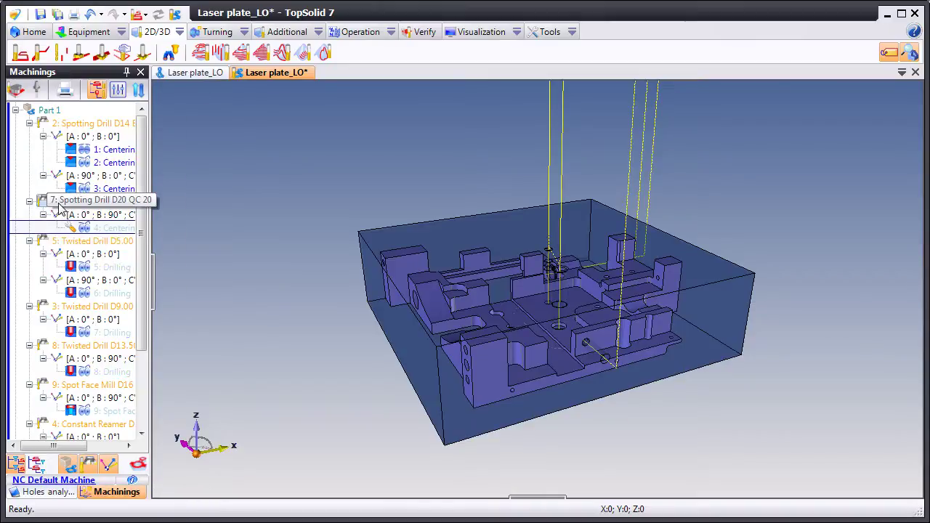
click(314, 88)
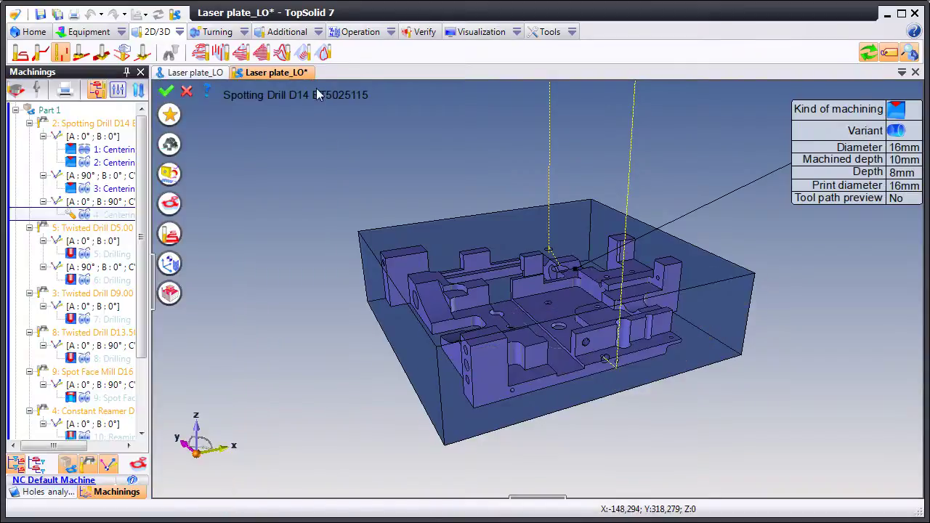
click(166, 90)
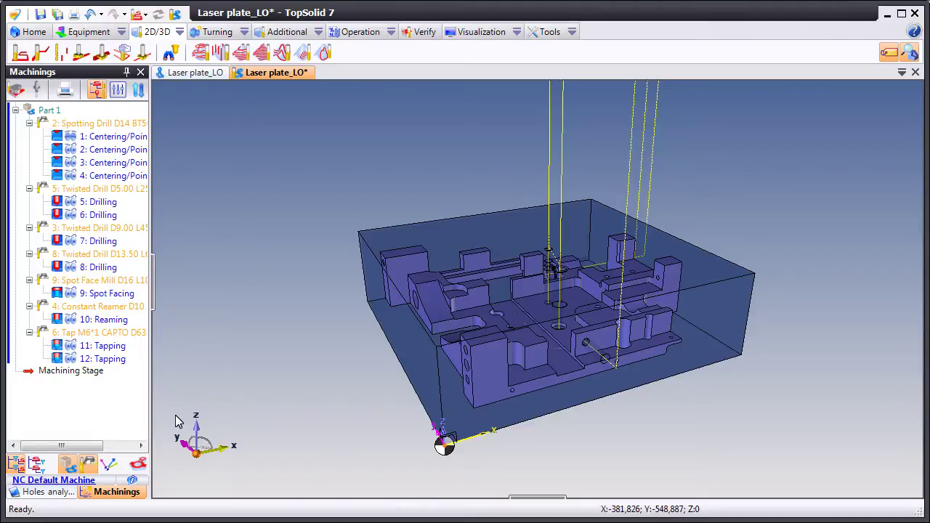
- Save the laser plate, then generate machining for all holes at once
key(ctrl+s)
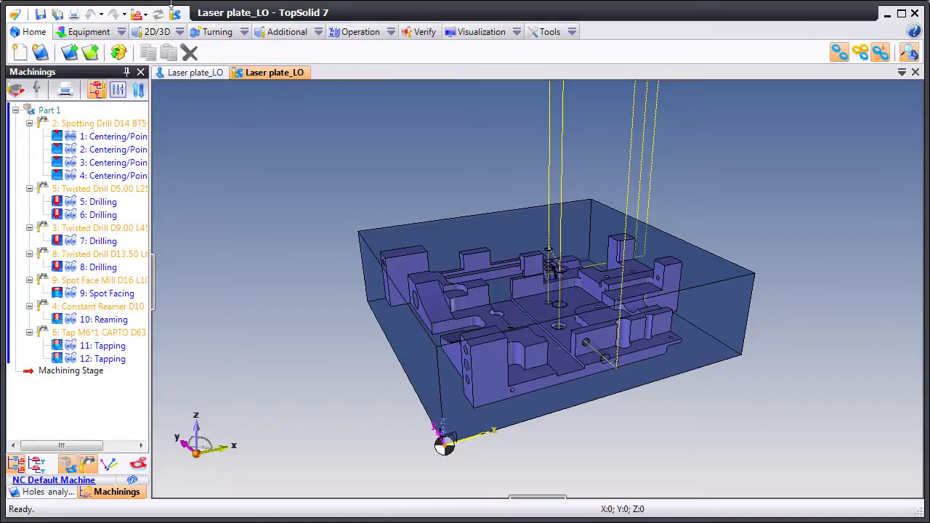
click(159, 32)
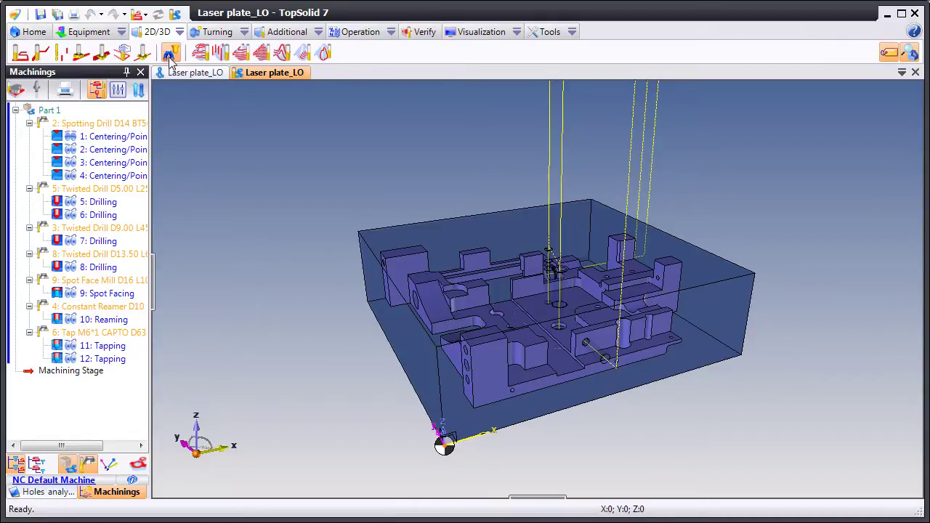
click(170, 54)
click(186, 138)
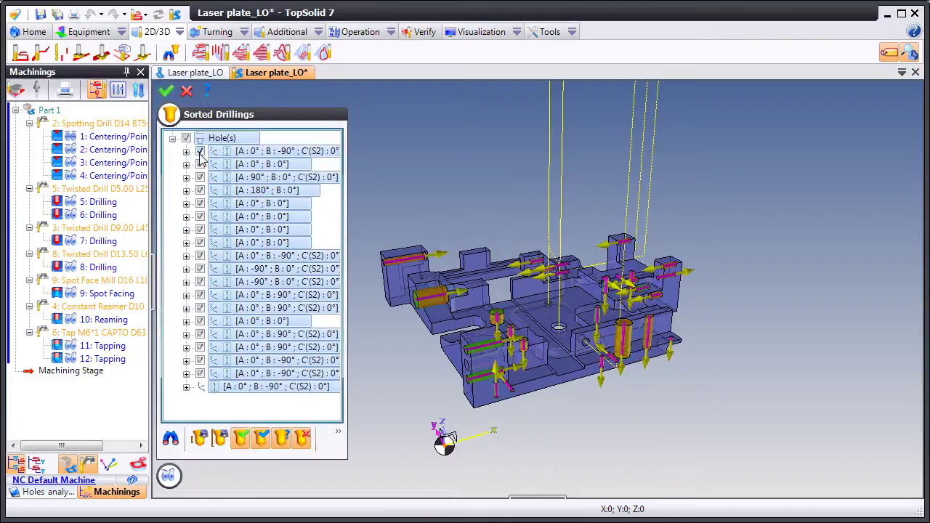
click(166, 90)
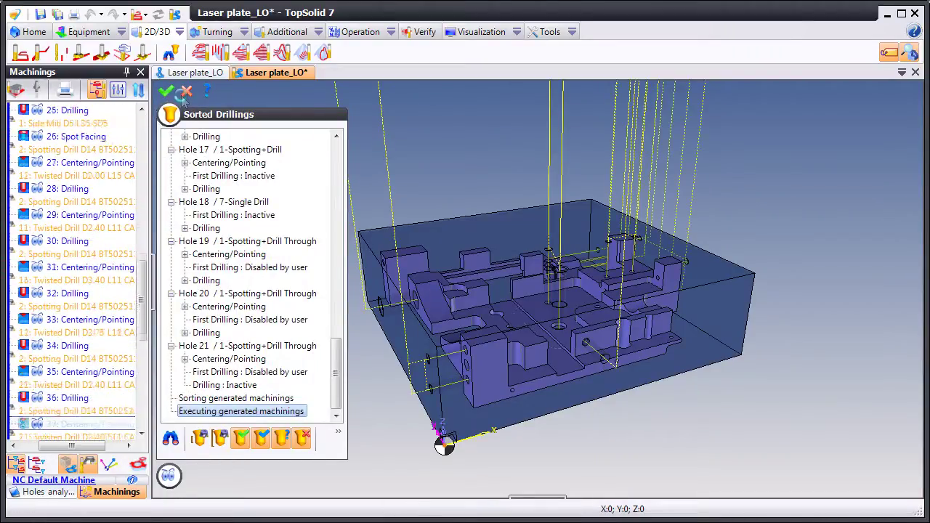
- Sort the 50 generated operations grouped by tool, starting with Side Mill D5
right_click(88, 125)
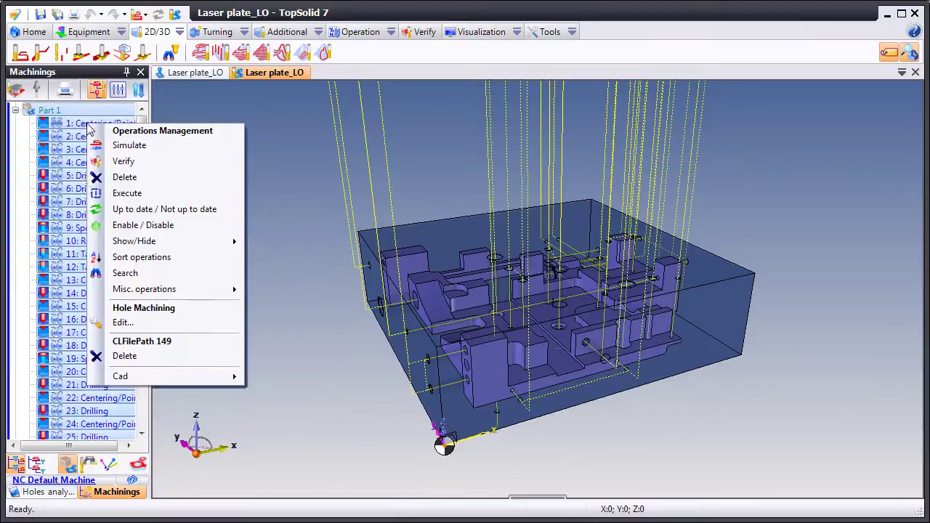
click(93, 258)
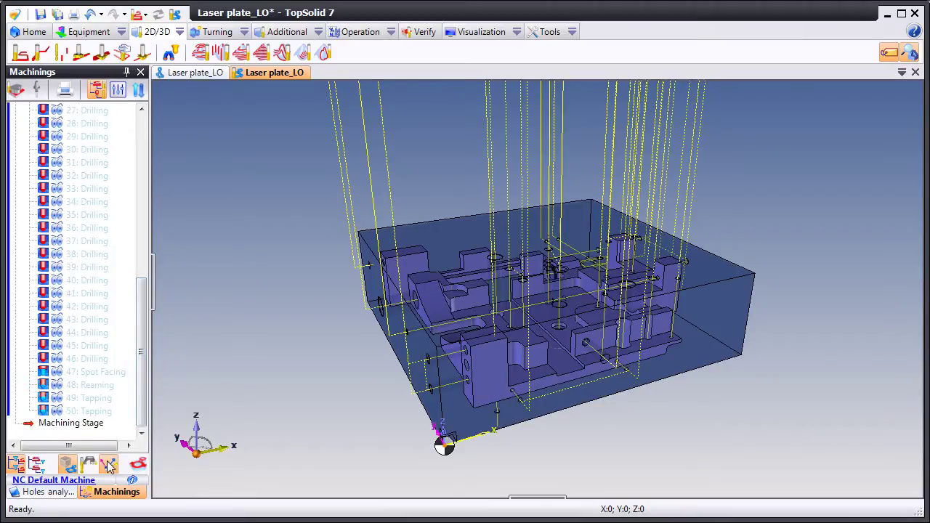
drag(141, 336, 174, 159)
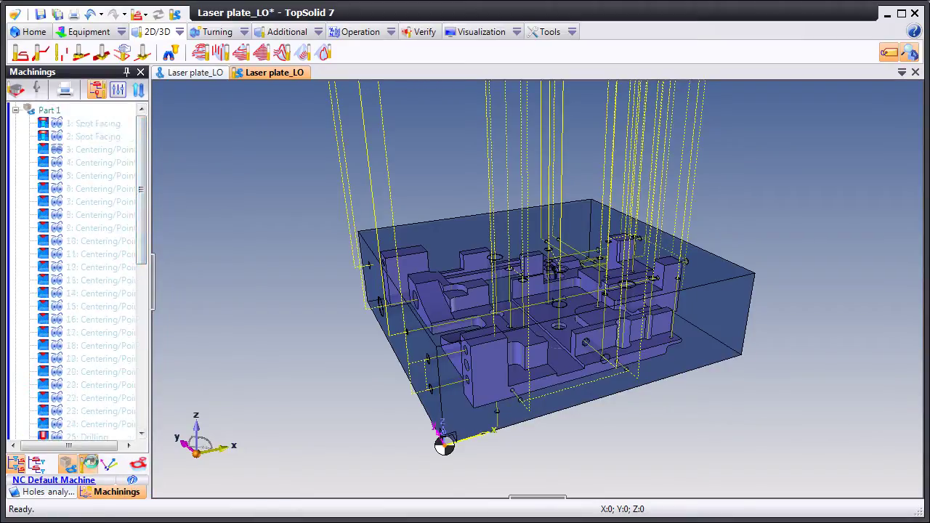
click(90, 465)
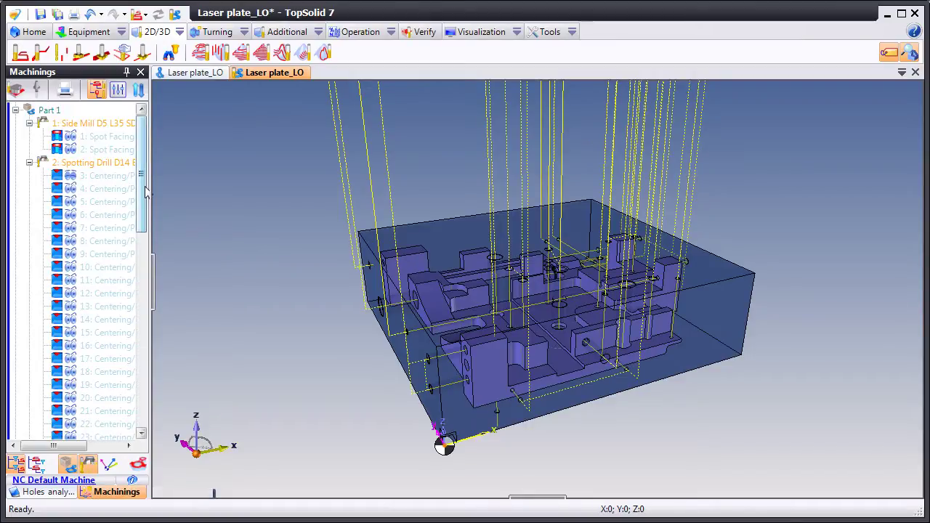
drag(144, 194, 158, 172)
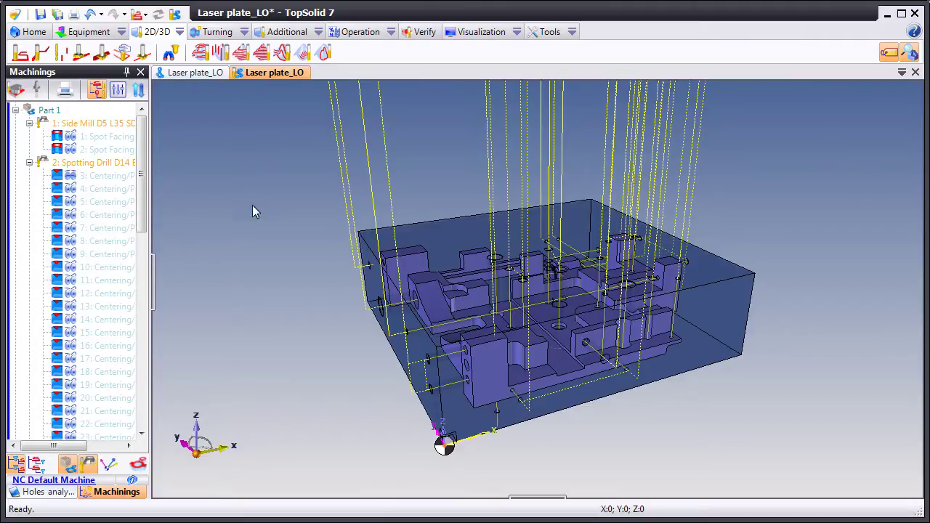
mouse_move(144, 190)
mouse_down()
mouse_move(148, 417)
mouse_move(146, 182)
mouse_up()
drag(143, 166, 142, 156)
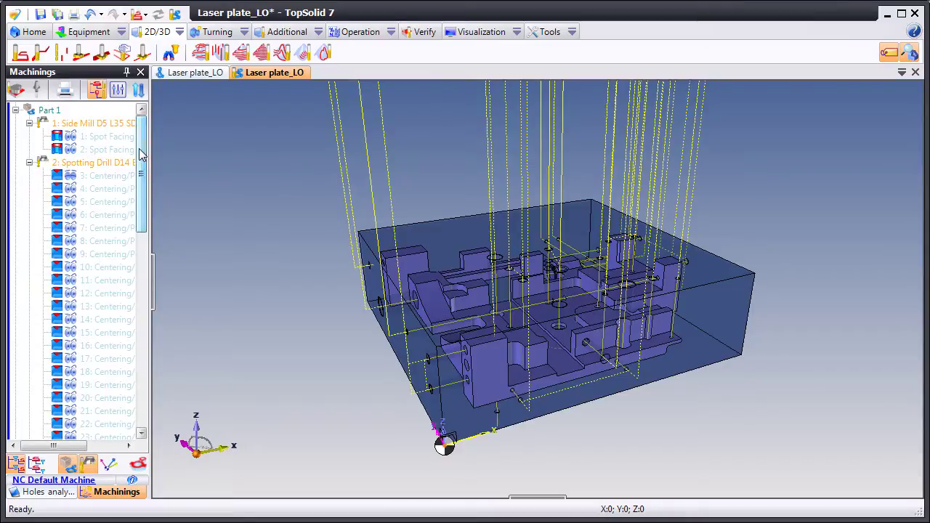